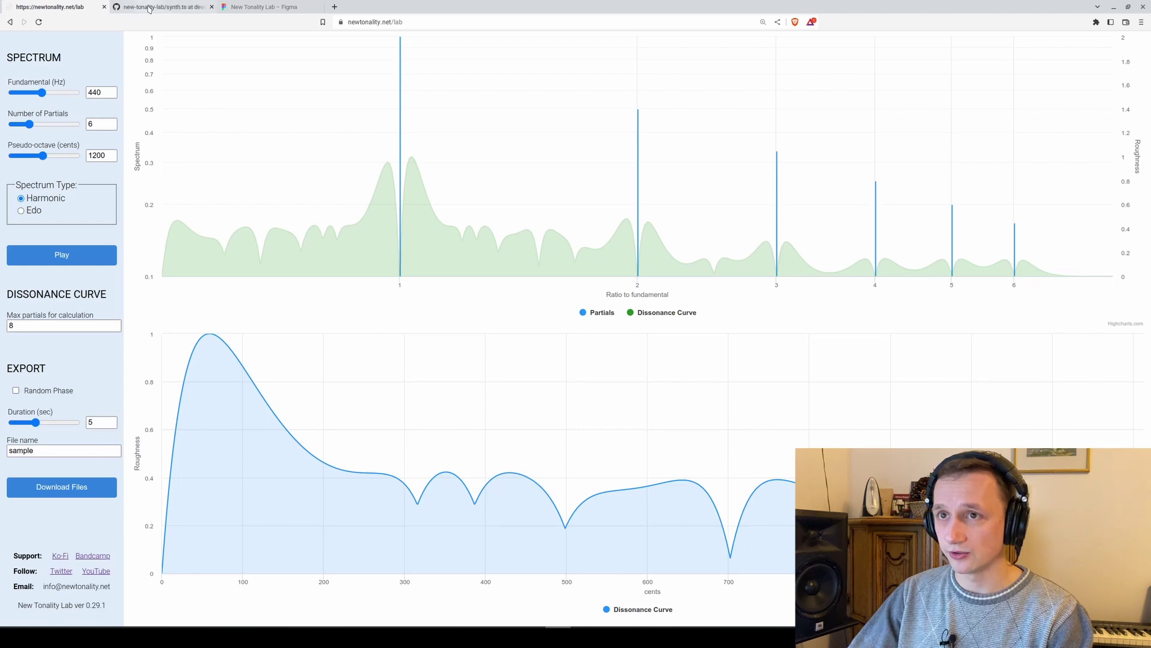
# Step: Review the AdditiveSynth class in synth.ts on GitHub, from its declaration through the generateSample method
pyautogui.click(162, 7)
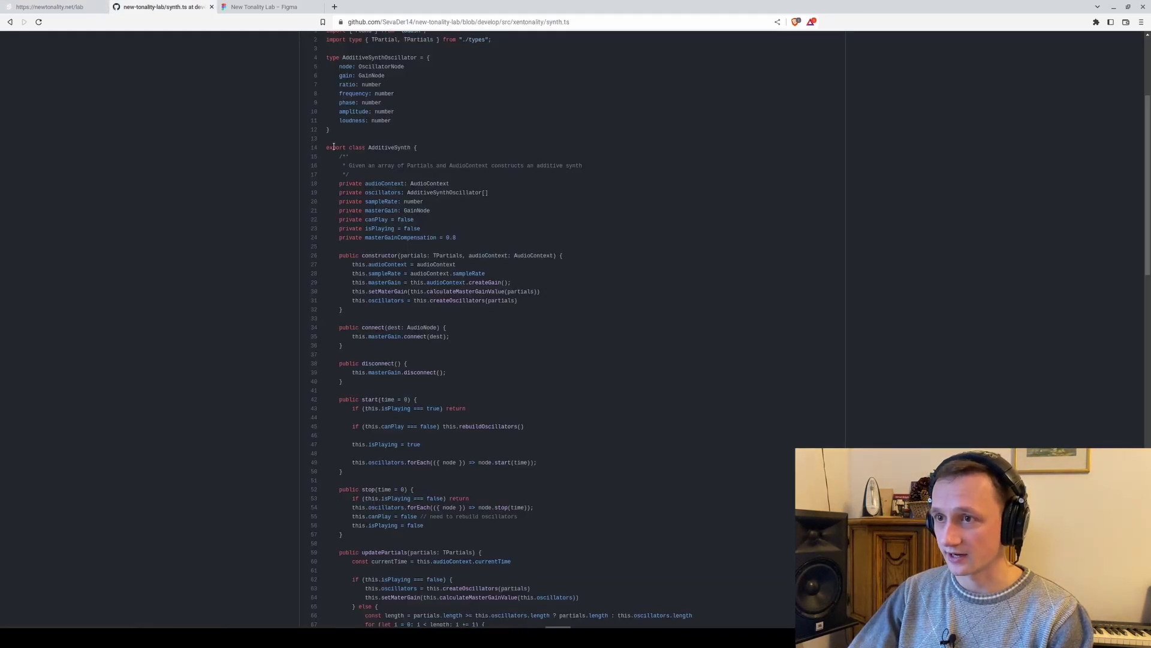
pyautogui.moveTo(333, 147); pyautogui.dragTo(516, 300)
pyautogui.scroll(-7, 557, 342)
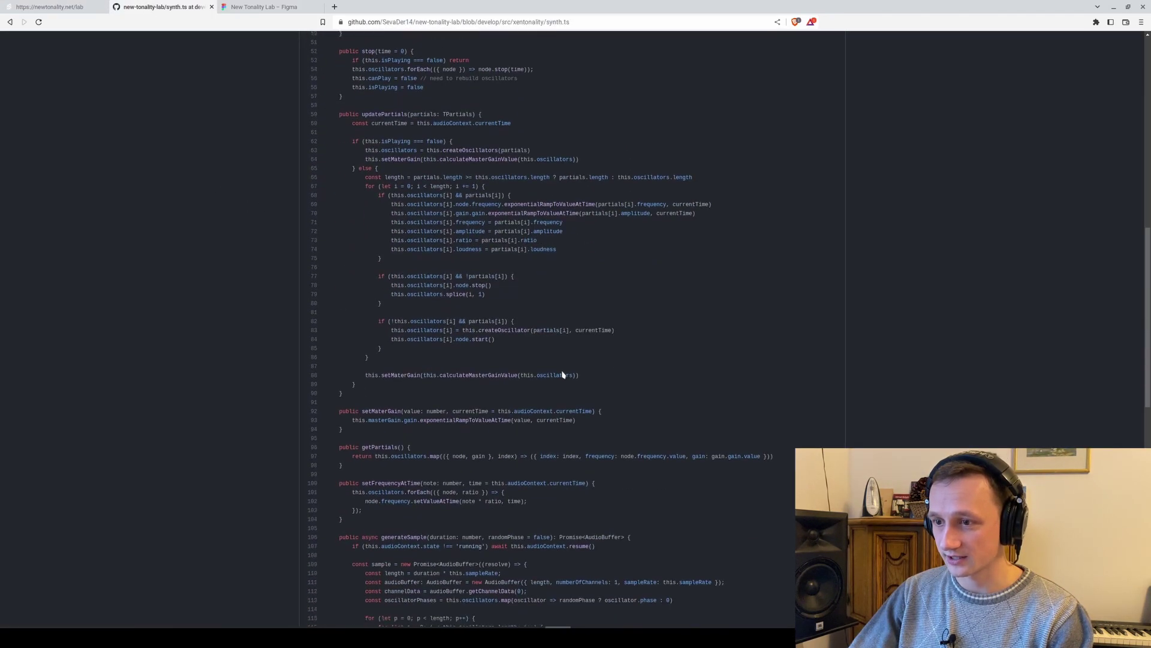
pyautogui.scroll(-2, 562, 374)
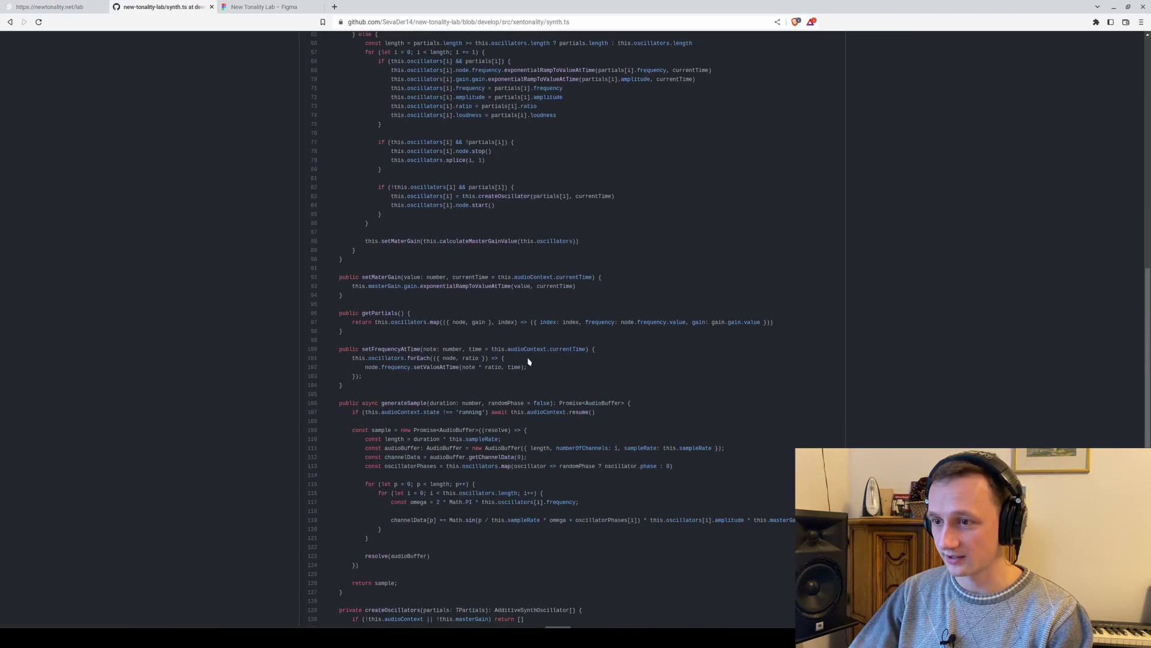
# Step: Play the sound in New Tonality Lab and set the fundamental to 373 Hz, 13 partials and the Edo spectrum type
pyautogui.click(57, 8)
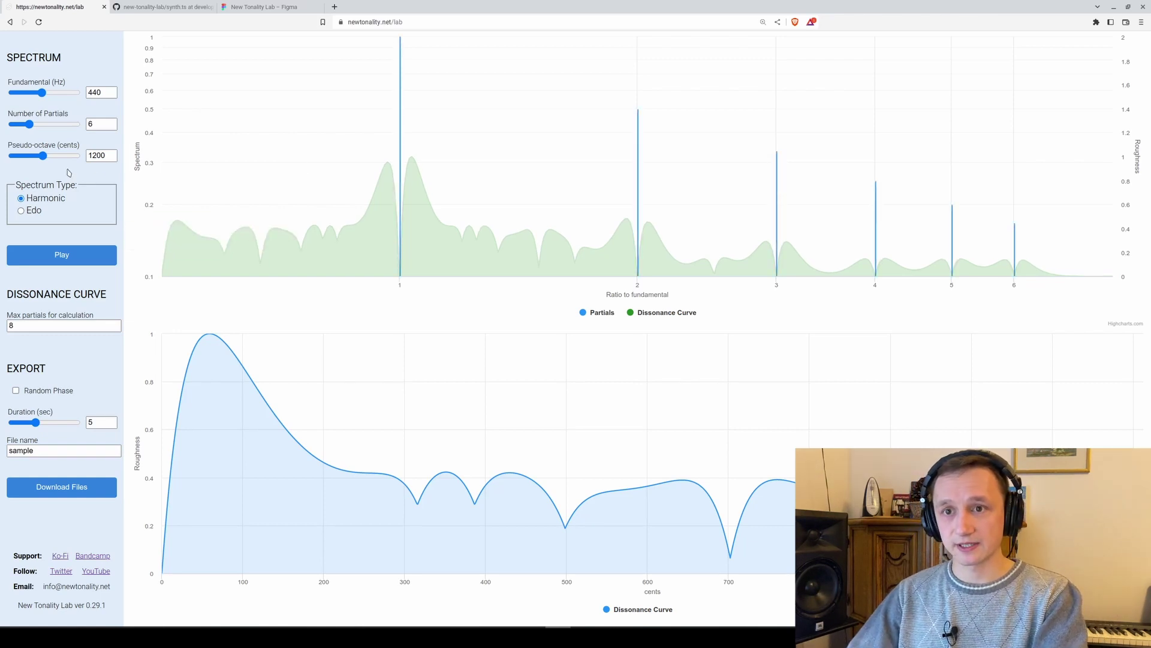
pyautogui.click(31, 262)
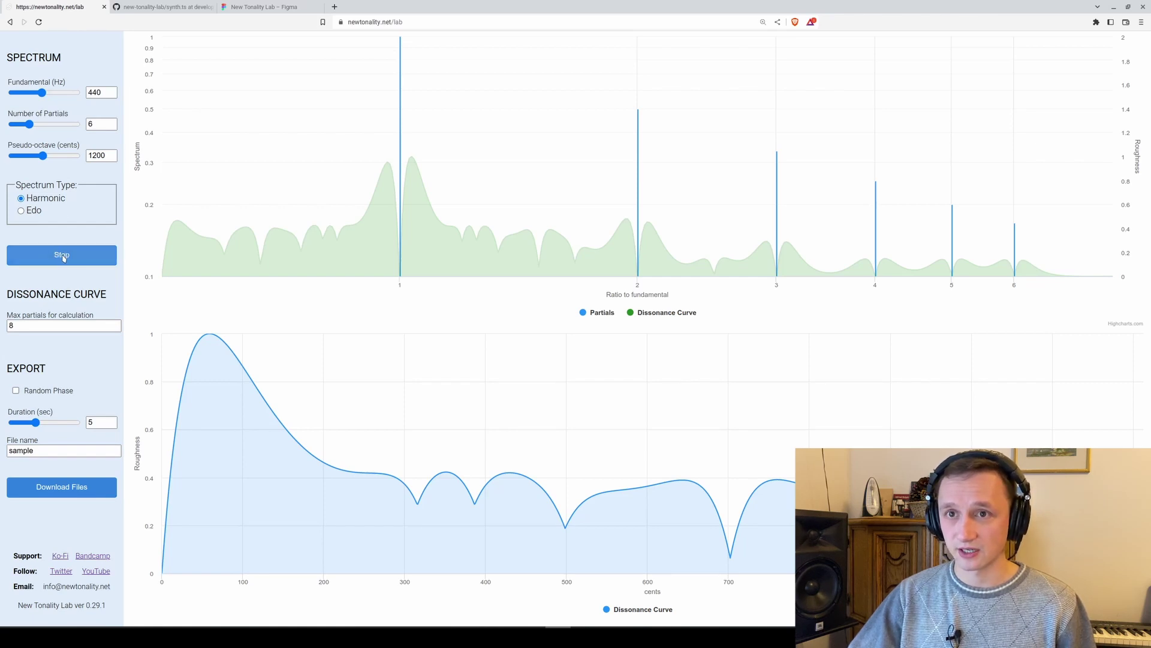
pyautogui.moveTo(42, 92); pyautogui.dragTo(53, 127)
pyautogui.click(21, 210)
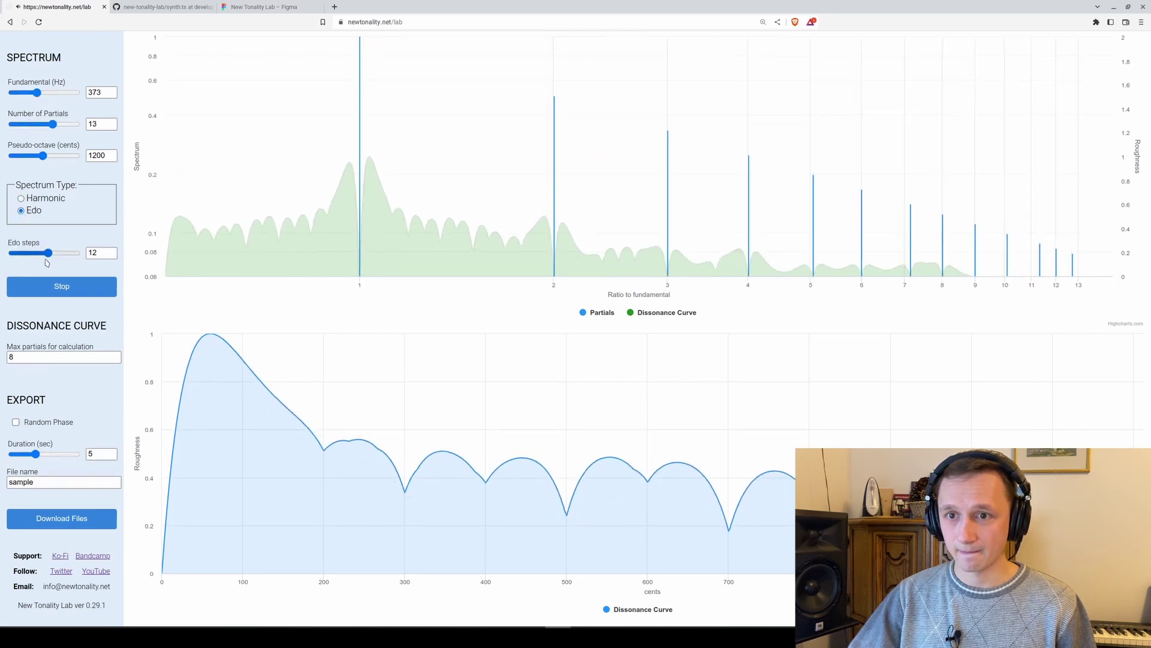
# Step: Set the Edo steps to 5 and the pseudo-octave to 400 cents, and stop the playback
pyautogui.moveTo(48, 253); pyautogui.dragTo(20, 253)
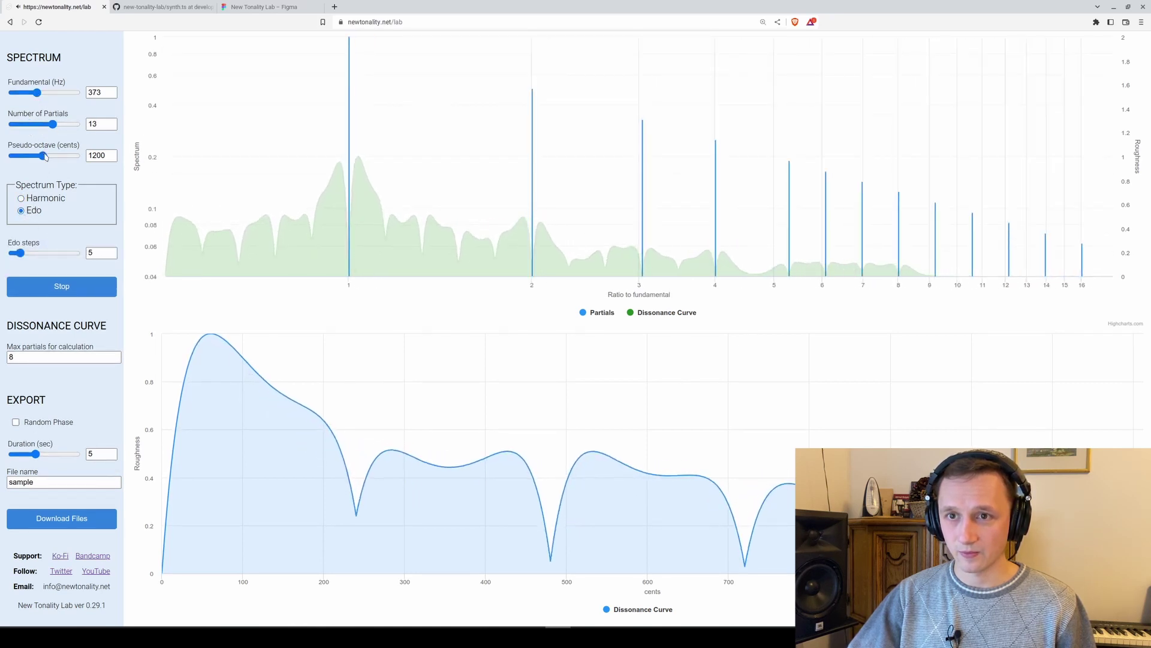
pyautogui.moveTo(45, 156); pyautogui.dragTo(23, 162)
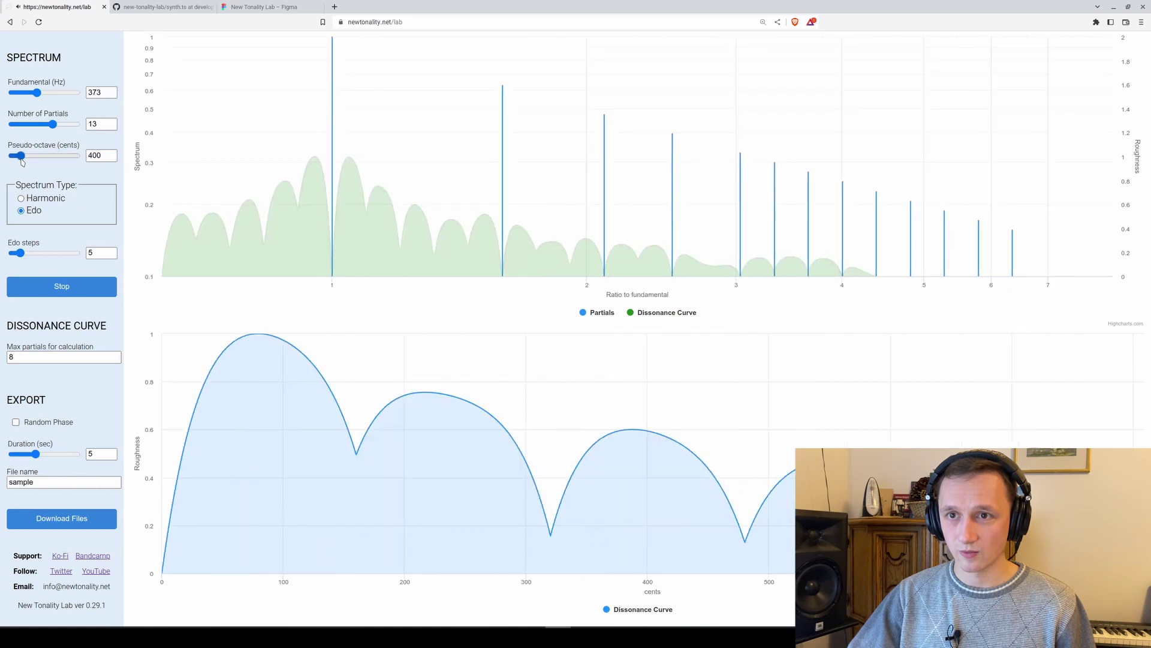
pyautogui.click(58, 290)
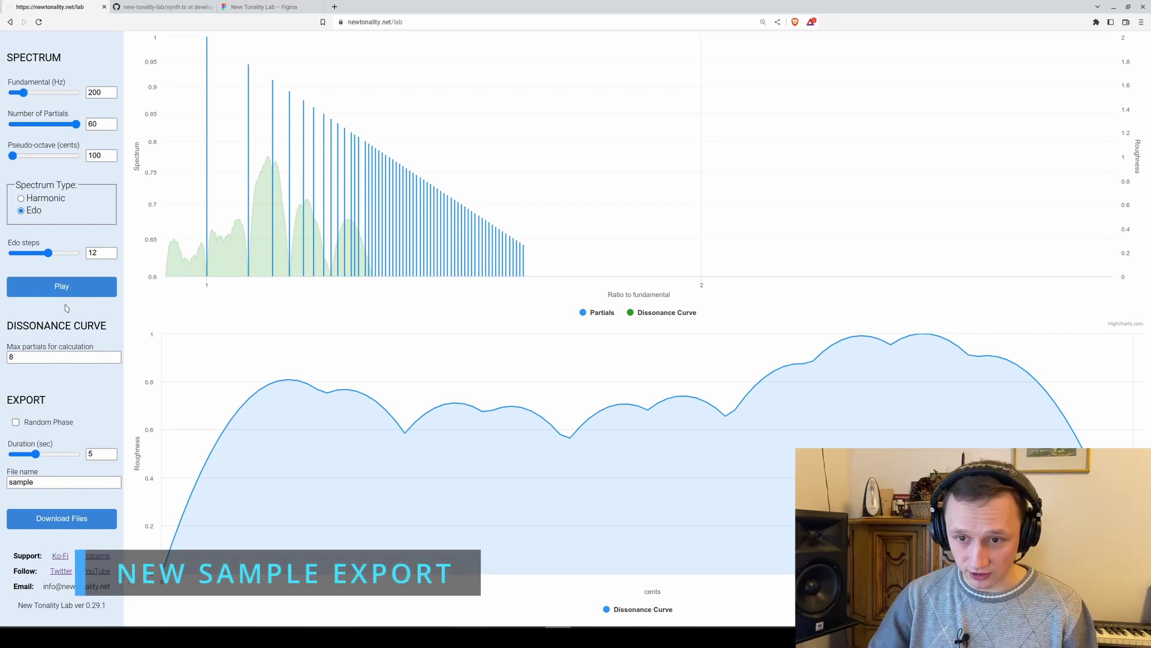
# Step: Enable Random Phase for the export and download the files as sample.zip into the Downloads folder
pyautogui.click(16, 422)
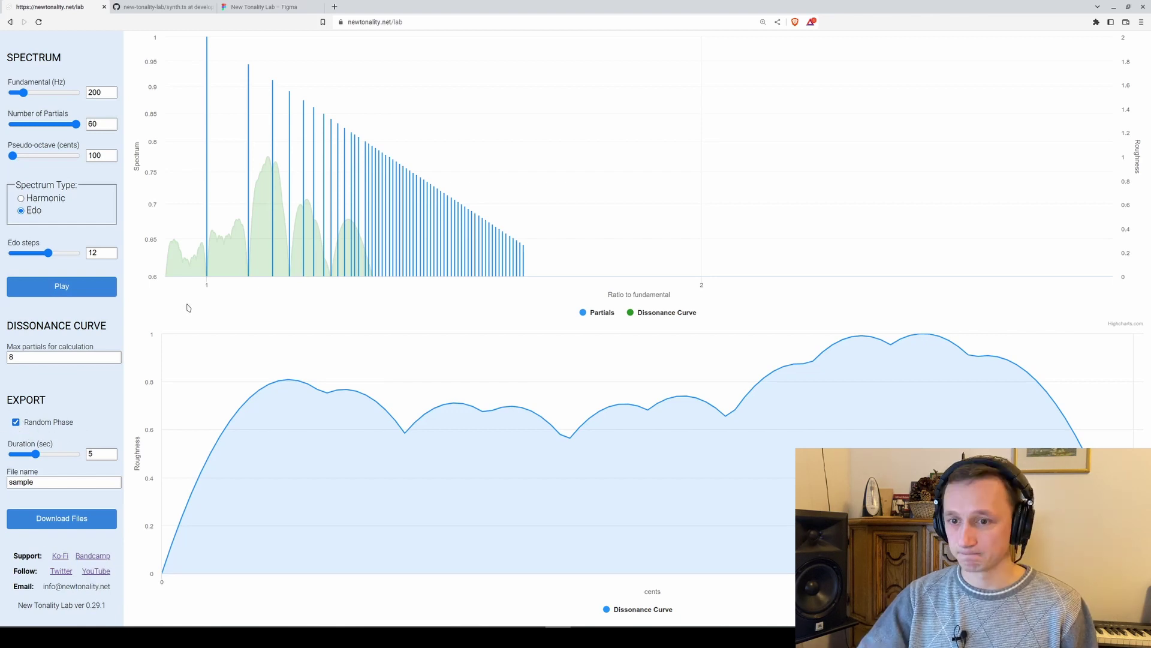
pyautogui.click(54, 522)
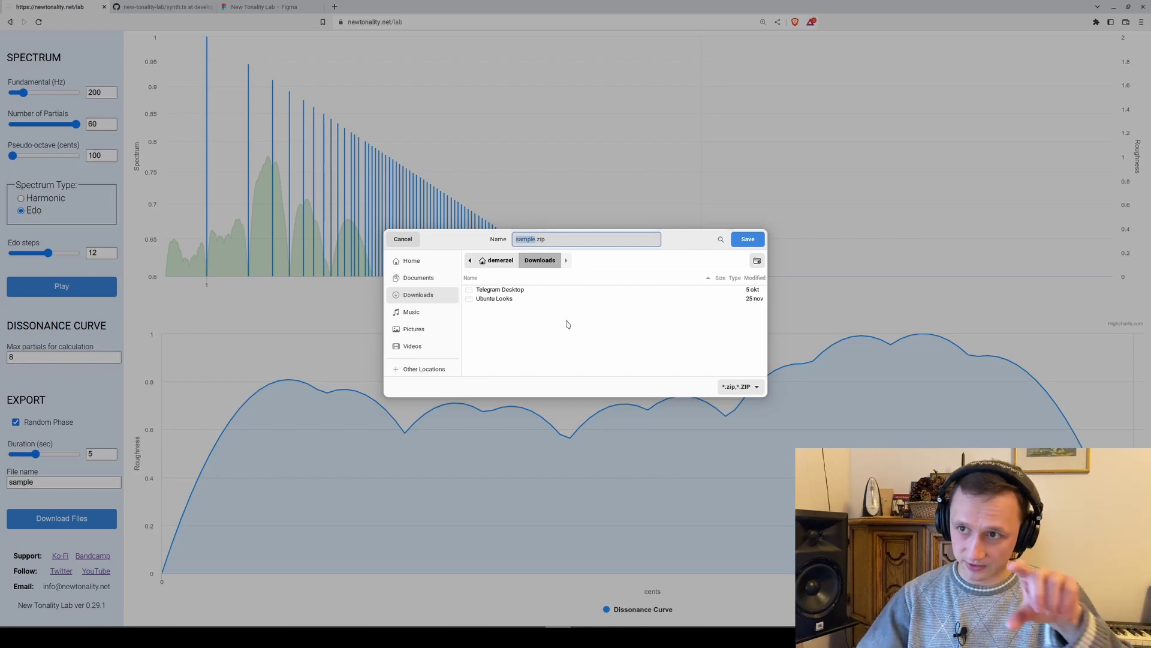
pyautogui.click(748, 239)
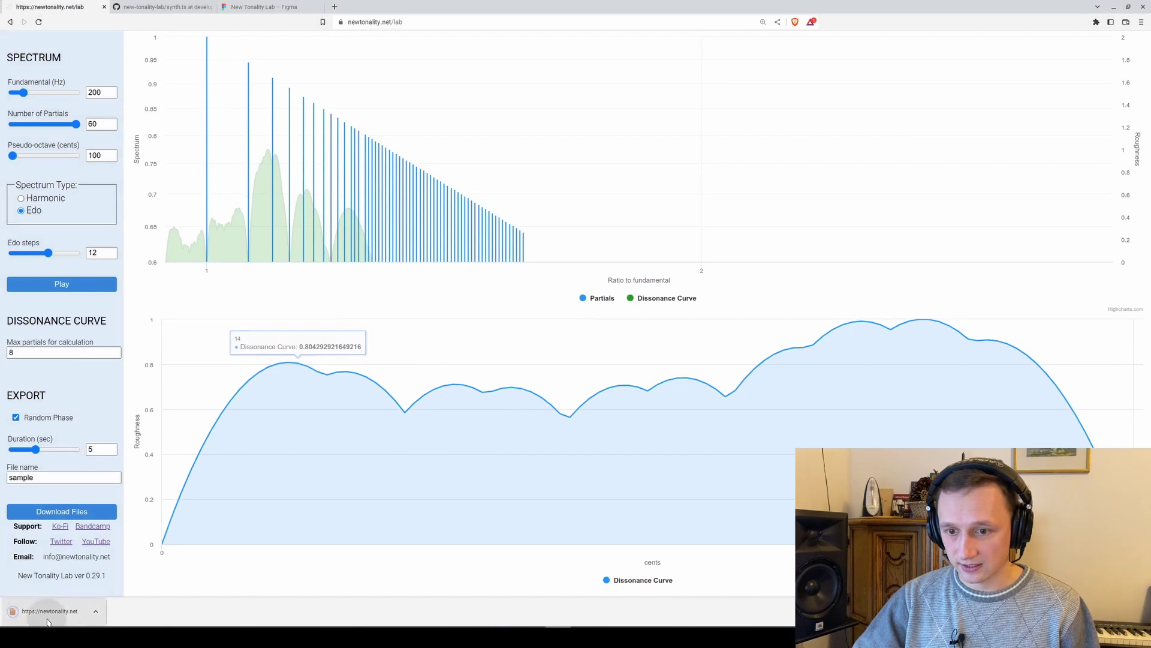
# Step: Open the WAV file from sample.zip in Audacity, dismiss the welcome dialog and enlarge the track's height
pyautogui.rightClick(471, 249)
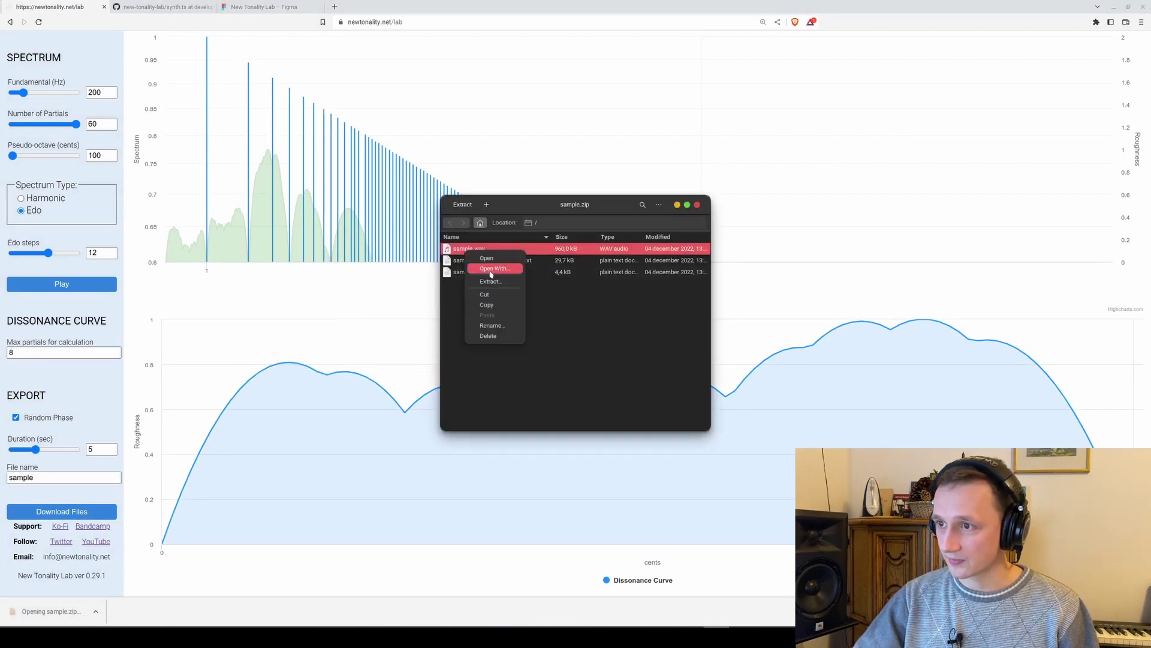
pyautogui.click(489, 264)
pyautogui.doubleClick(517, 267)
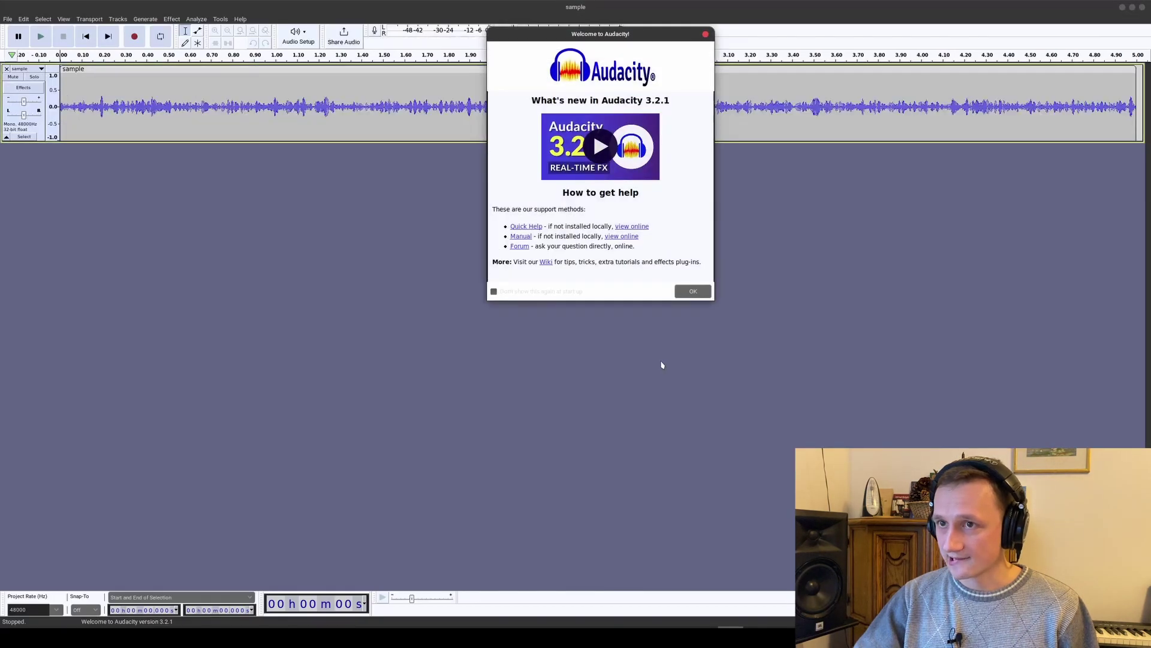
pyautogui.click(706, 35)
pyautogui.moveTo(330, 140); pyautogui.dragTo(311, 478)
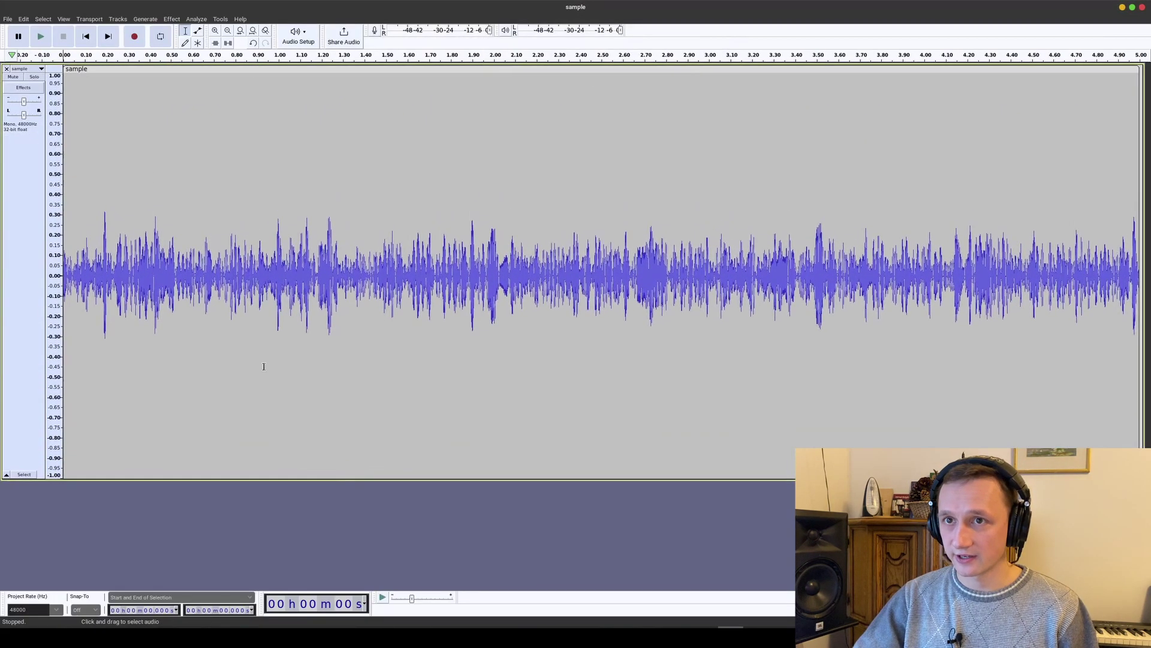
# Step: Play about two seconds of the sample track from its start and stop the playback
pyautogui.click(40, 37)
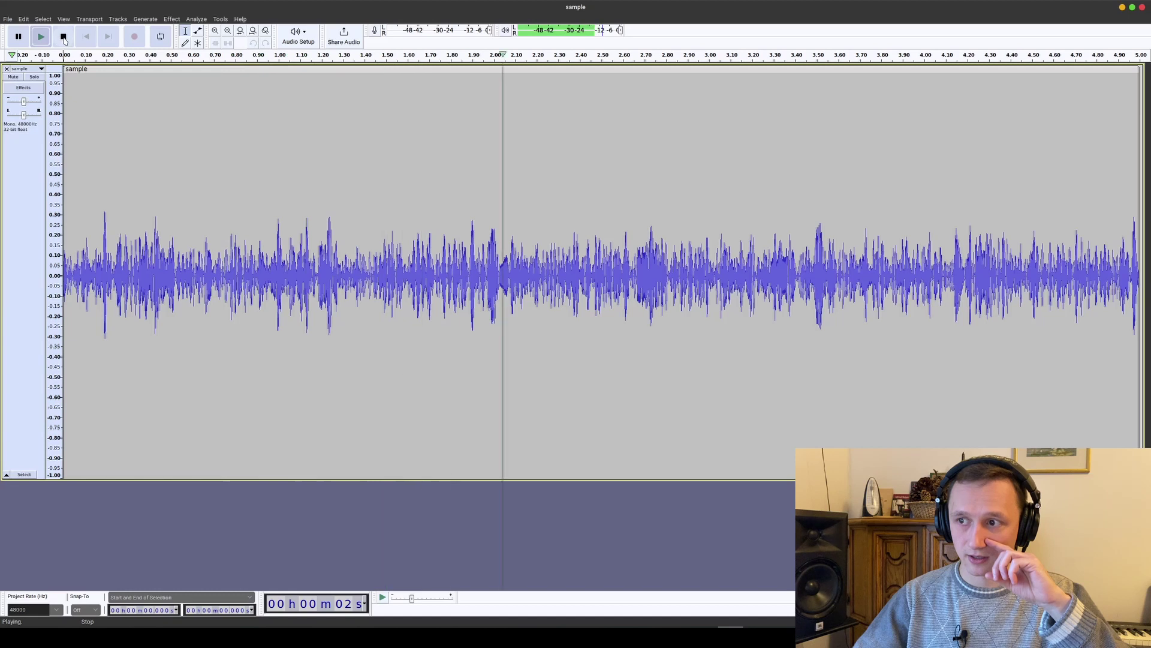
pyautogui.click(64, 37)
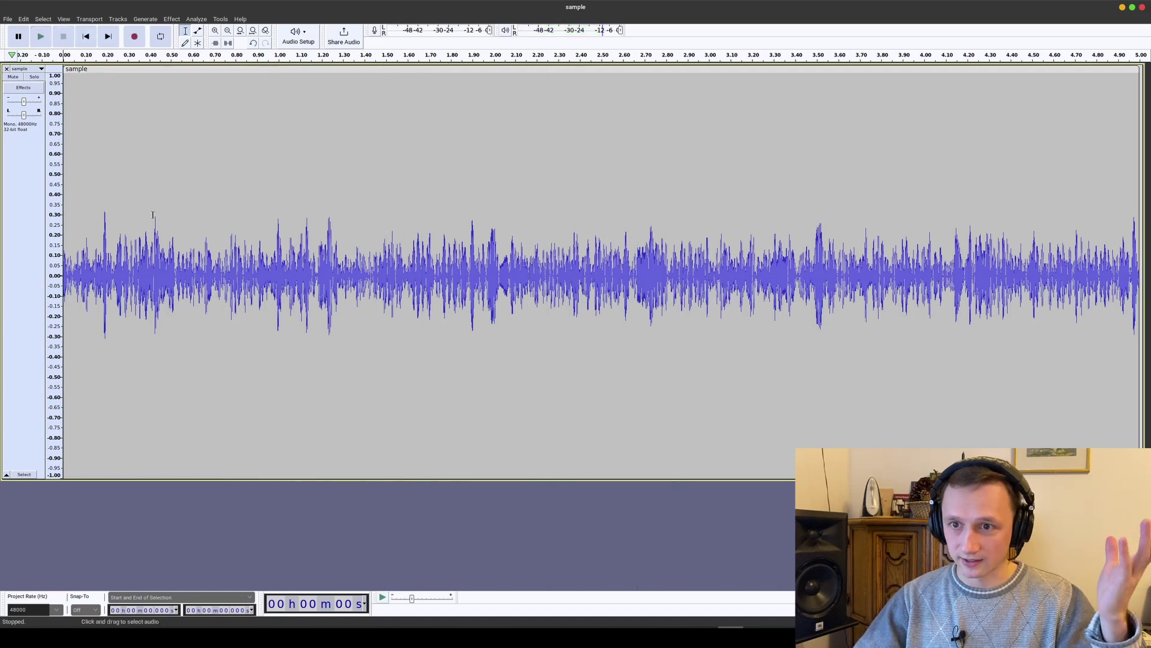
pyautogui.click(220, 531)
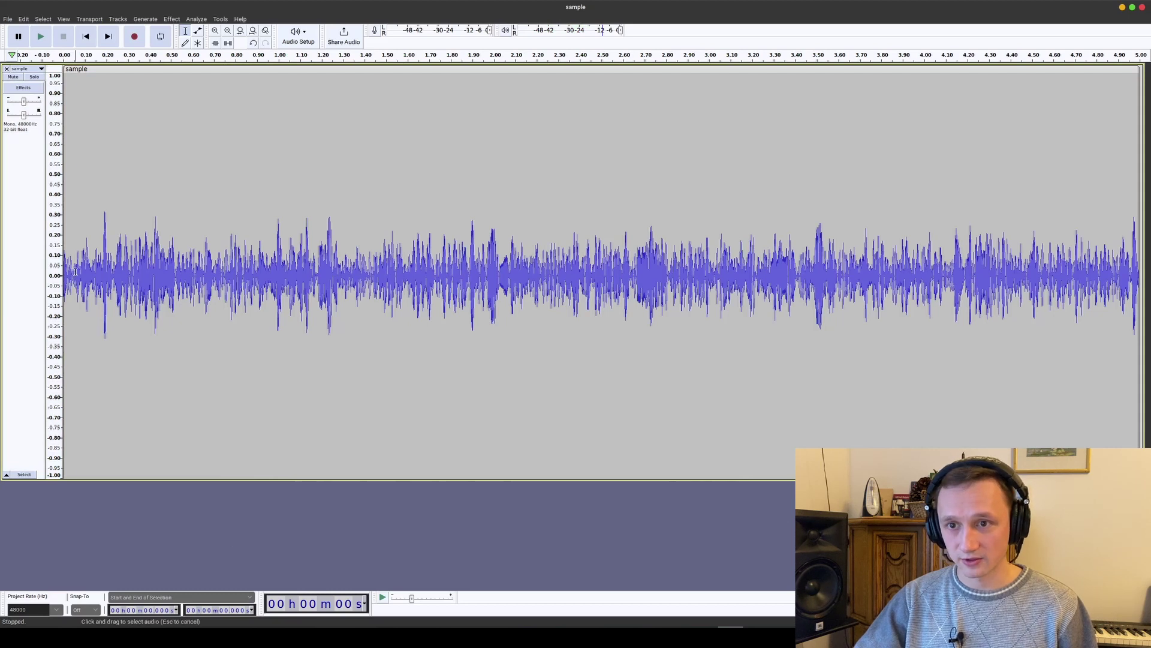
# Step: Highlight parts of the sample waveform to examine it, including its start and the span from about 0.13 to 4.87 s
pyautogui.moveTo(76, 271); pyautogui.dragTo(64, 276)
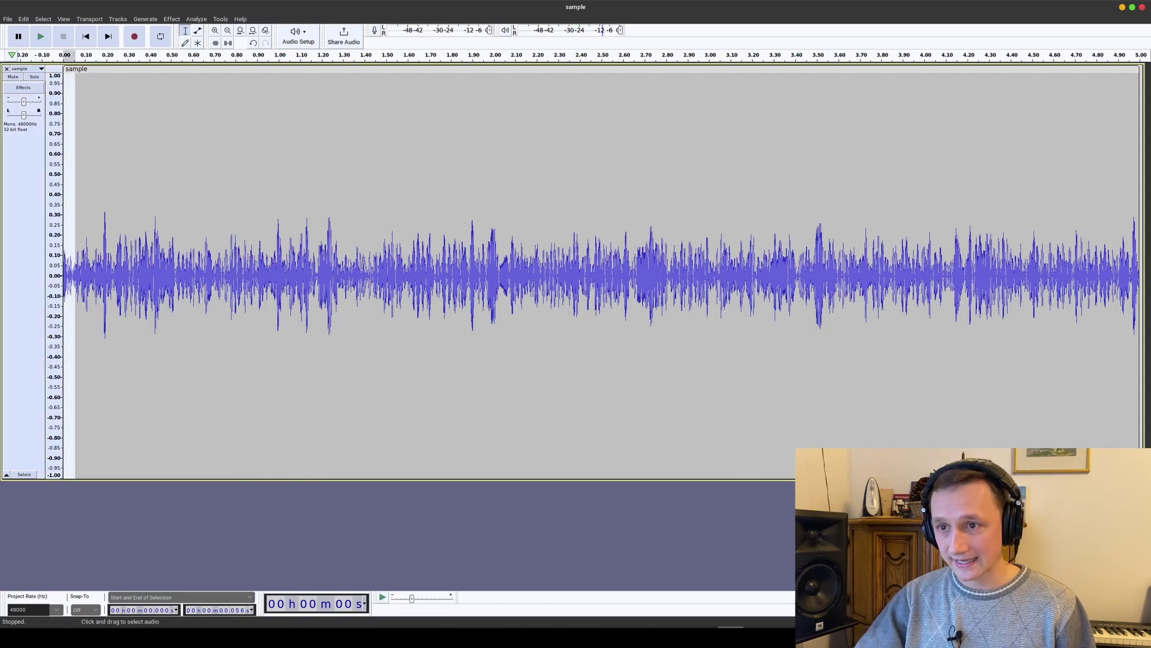
pyautogui.click(322, 303)
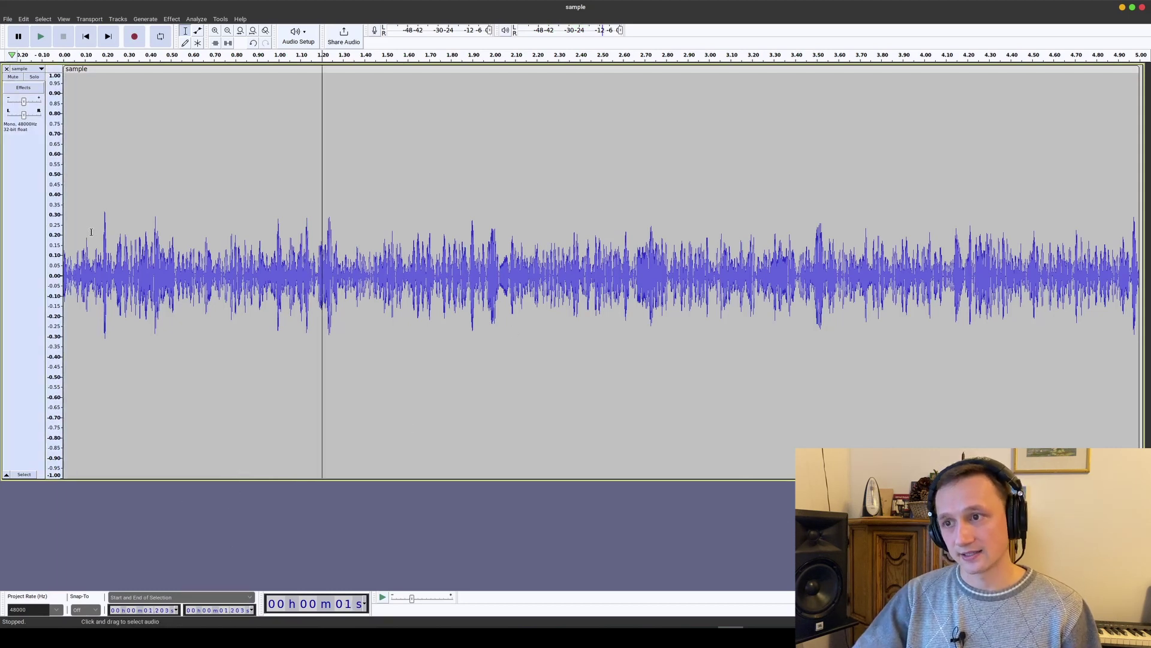
pyautogui.moveTo(91, 232); pyautogui.dragTo(1111, 287)
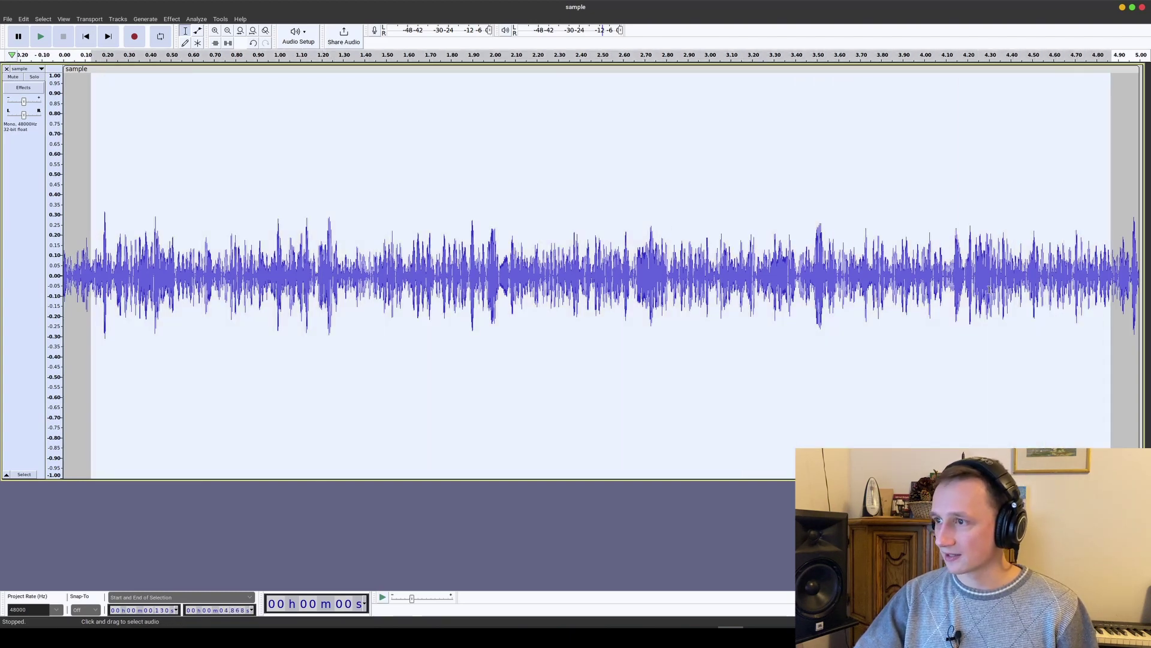
pyautogui.click(402, 280)
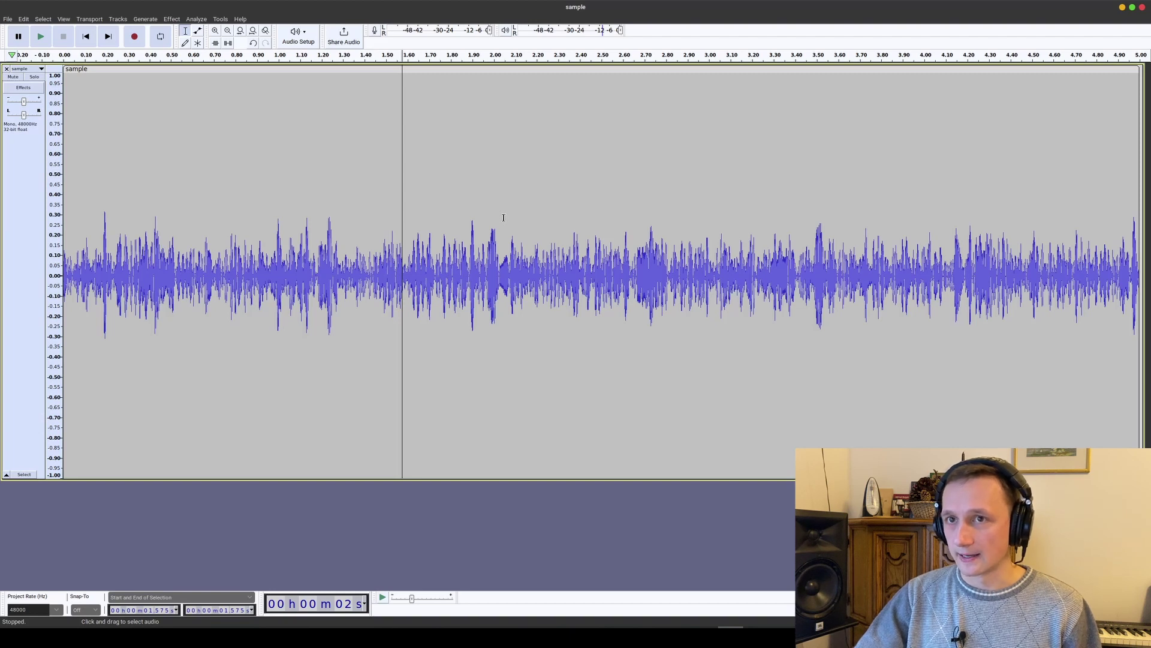
pyautogui.moveTo(229, 212); pyautogui.dragTo(771, 240)
pyautogui.click(931, 247)
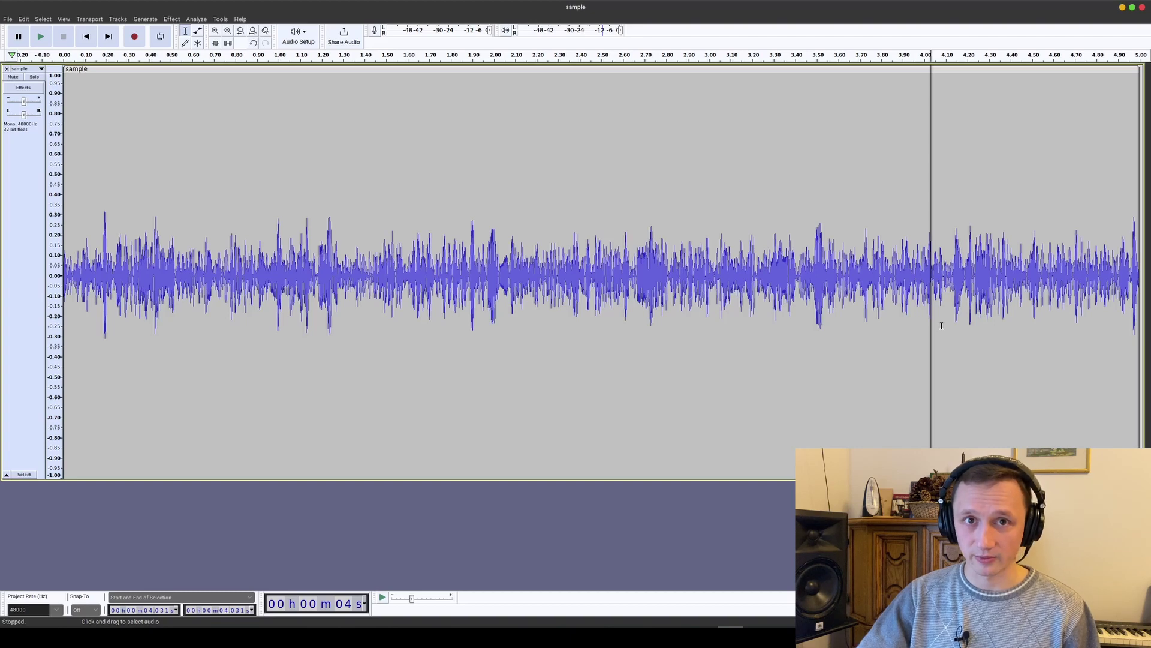
# Step: Return to New Tonality Lab and underline the "Ratio to fundamental" label and ratios 1 to 4 on the spectrum chart in red
pyautogui.hotkey('ctrl', 'alt', 'Left')
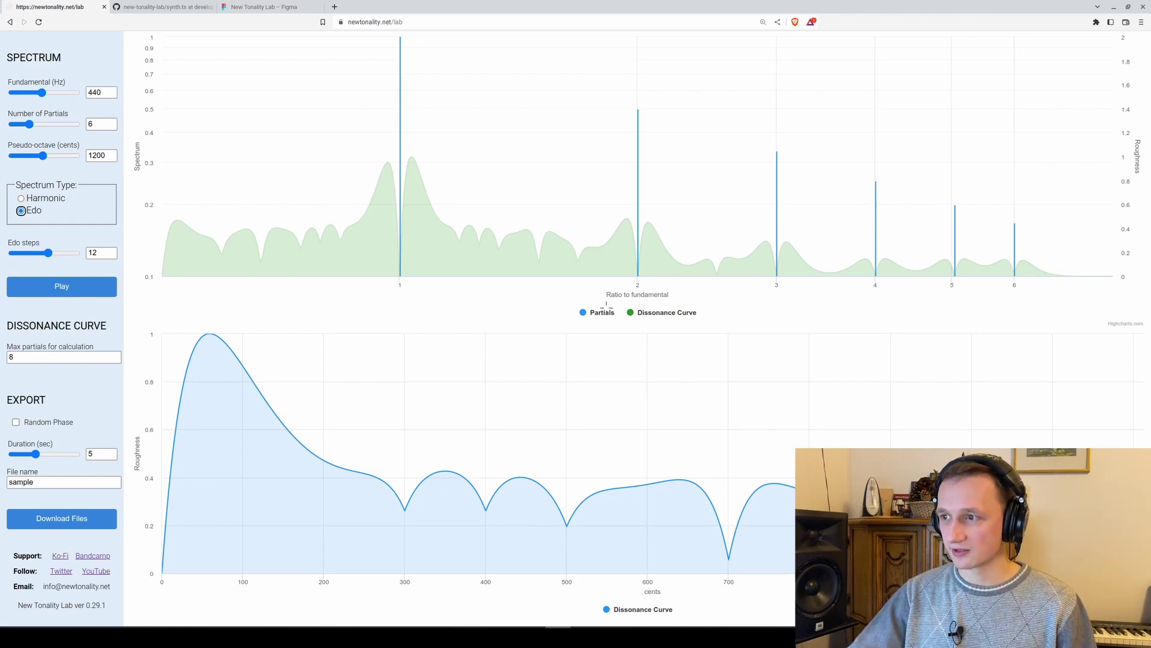
pyautogui.moveTo(602, 301); pyautogui.dragTo(678, 300)
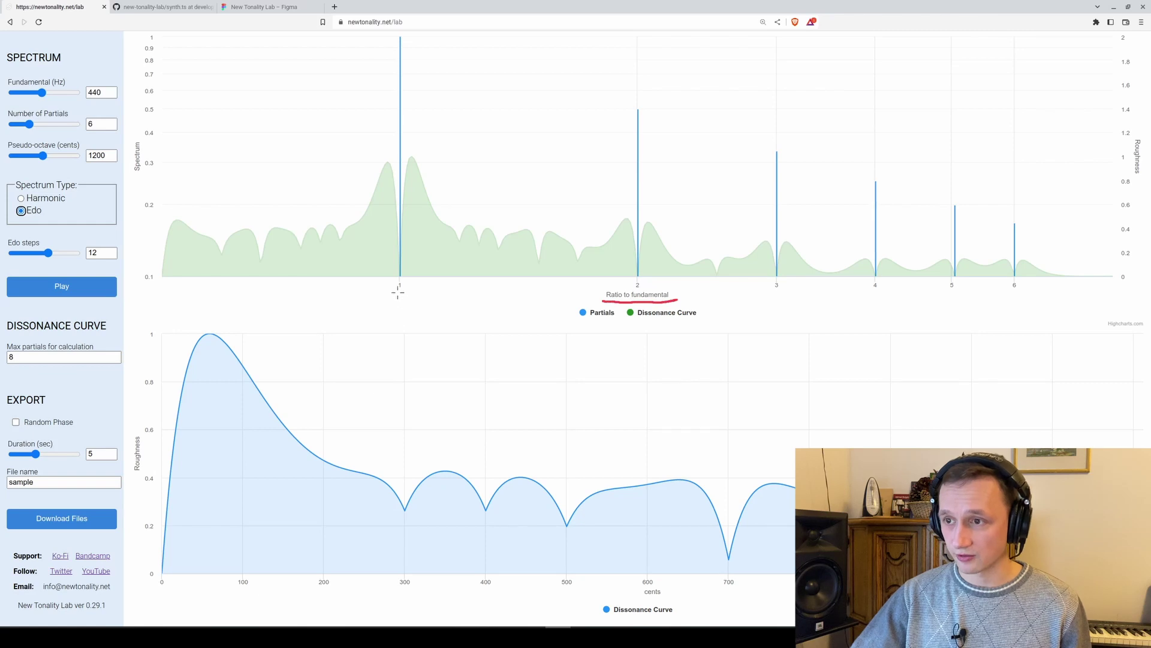
pyautogui.moveTo(395, 291); pyautogui.dragTo(413, 290)
pyautogui.moveTo(633, 289); pyautogui.dragTo(643, 289)
pyautogui.moveTo(770, 292); pyautogui.dragTo(786, 292)
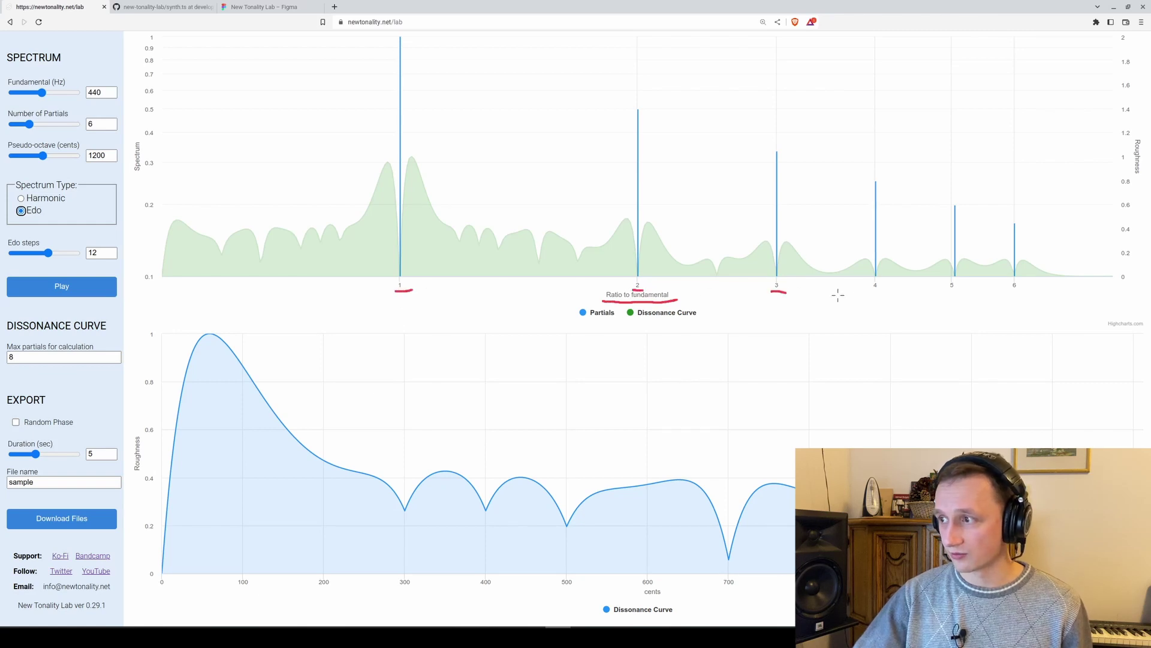
pyautogui.moveTo(867, 291); pyautogui.dragTo(885, 292)
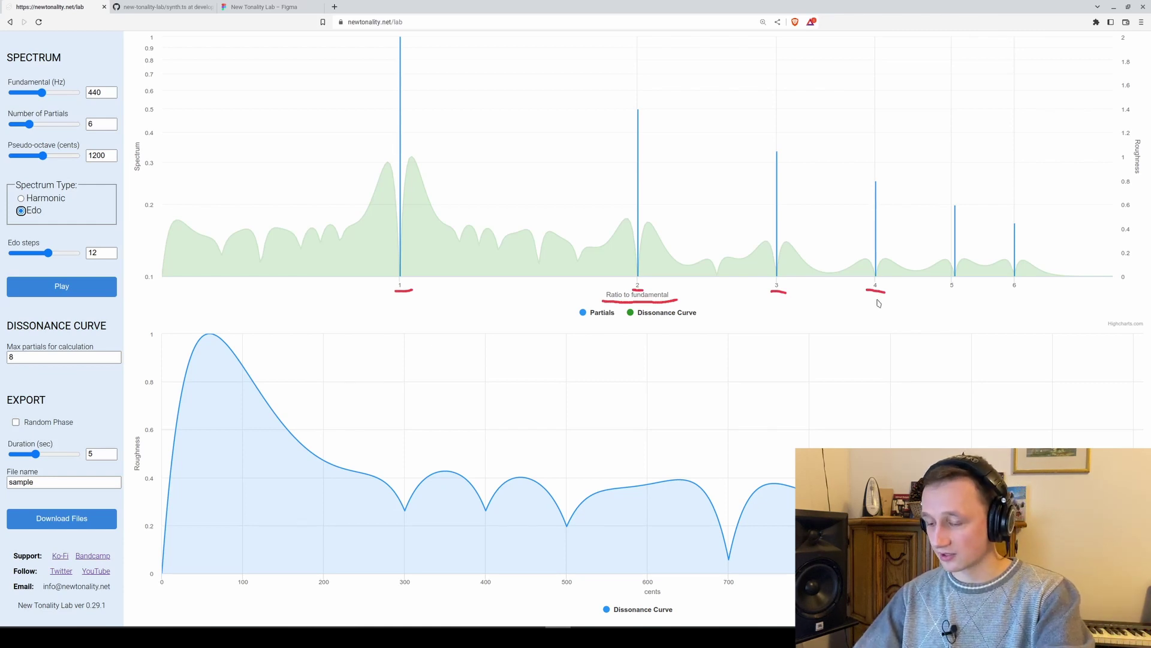
# Step: Set the Edo steps to 14, mark the fifth partial with a short red stroke and clear the annotation
pyautogui.moveTo(48, 253); pyautogui.dragTo(56, 252)
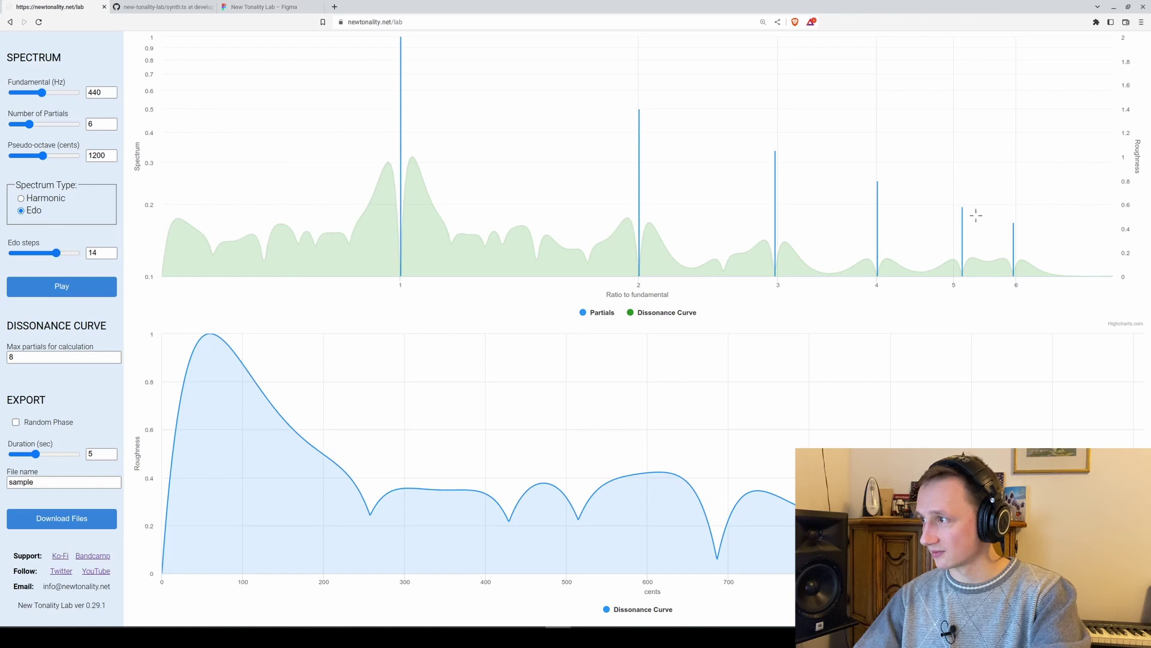
pyautogui.moveTo(976, 190); pyautogui.dragTo(967, 201)
pyautogui.moveTo(964, 208)
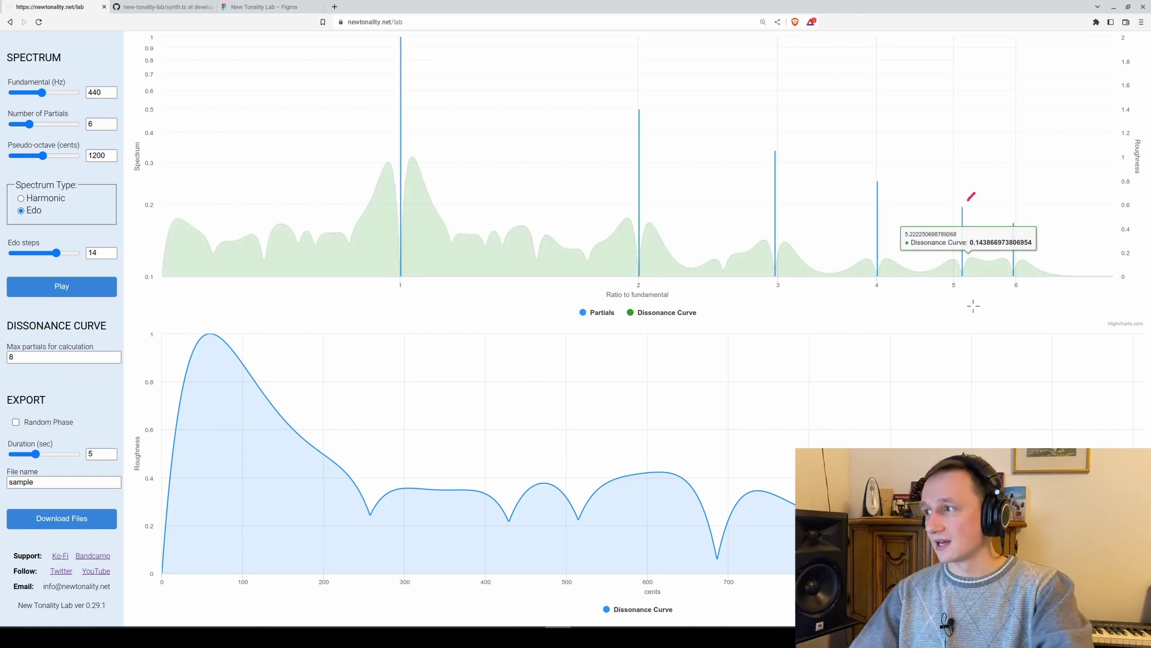
pyautogui.press('Escape')
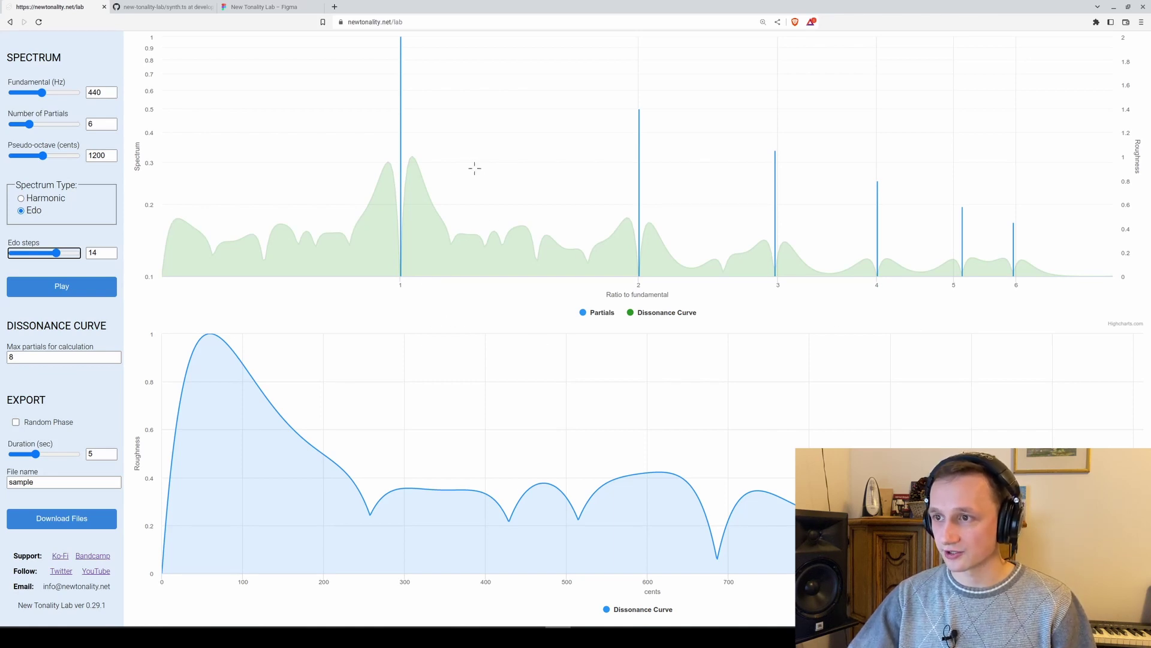
# Step: Draw red lines under each successive octave along the spectrum chart's ratio axis and a red arrow pointing at the lower dissonance curve
pyautogui.moveTo(400, 280); pyautogui.dragTo(639, 283)
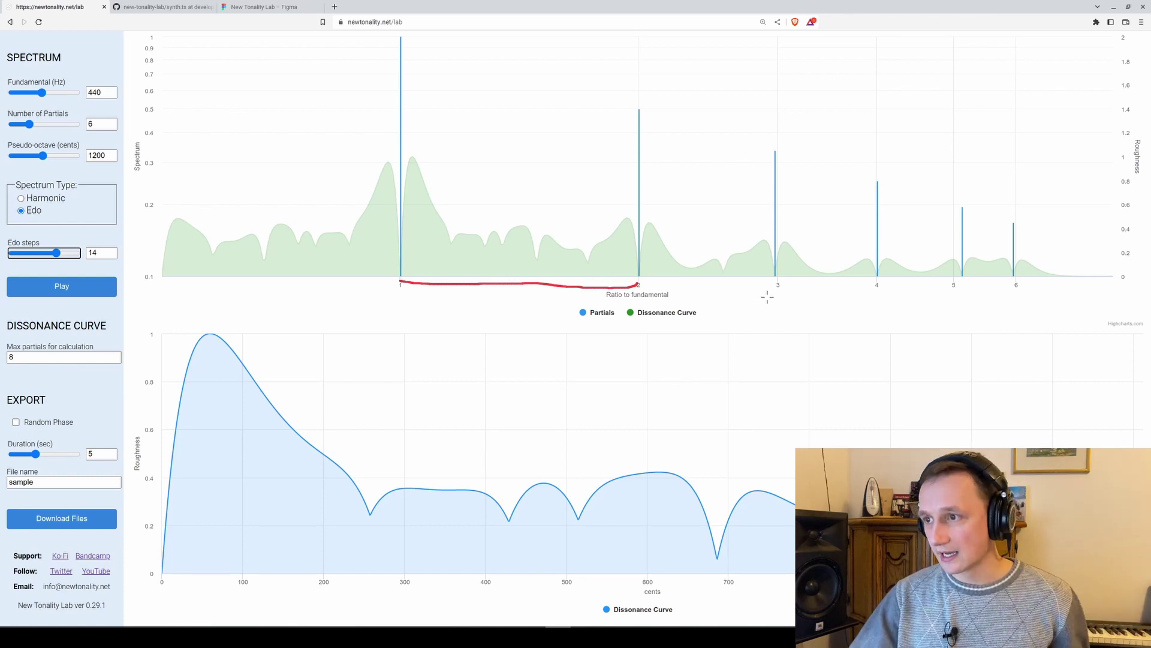
pyautogui.click(160, 279)
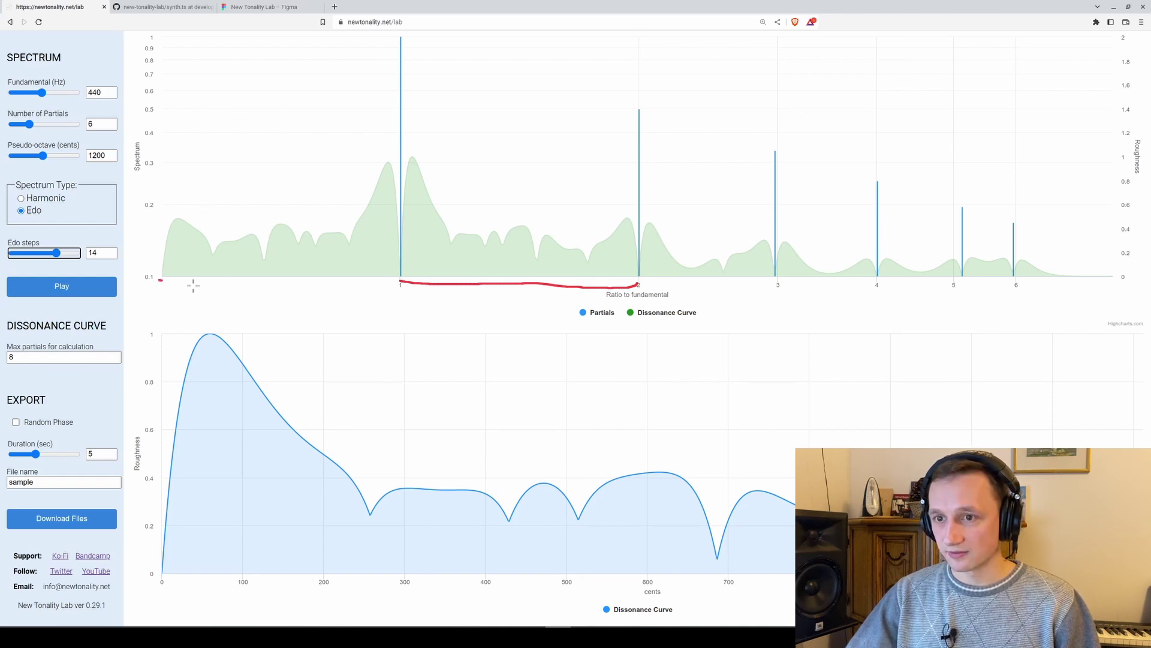
pyautogui.moveTo(160, 279)
pyautogui.mouseDown()
pyautogui.moveTo(280, 297)
pyautogui.moveTo(395, 283)
pyautogui.mouseUp()
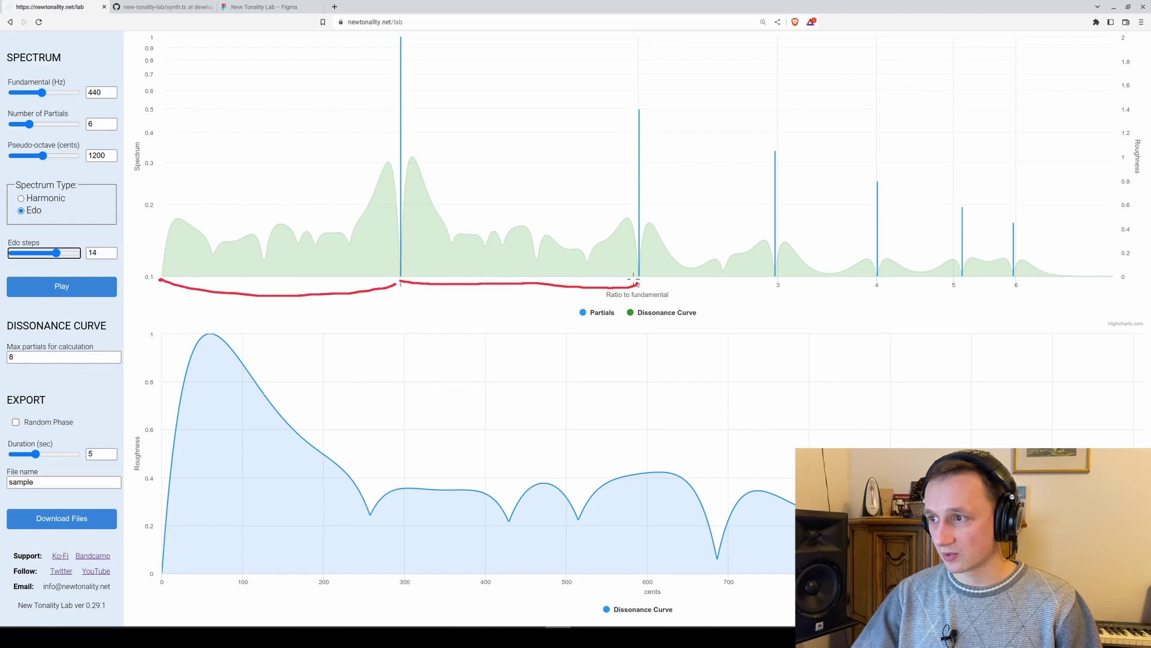
pyautogui.moveTo(397, 347)
pyautogui.mouseDown()
pyautogui.moveTo(340, 413)
pyautogui.moveTo(303, 394)
pyautogui.mouseUp()
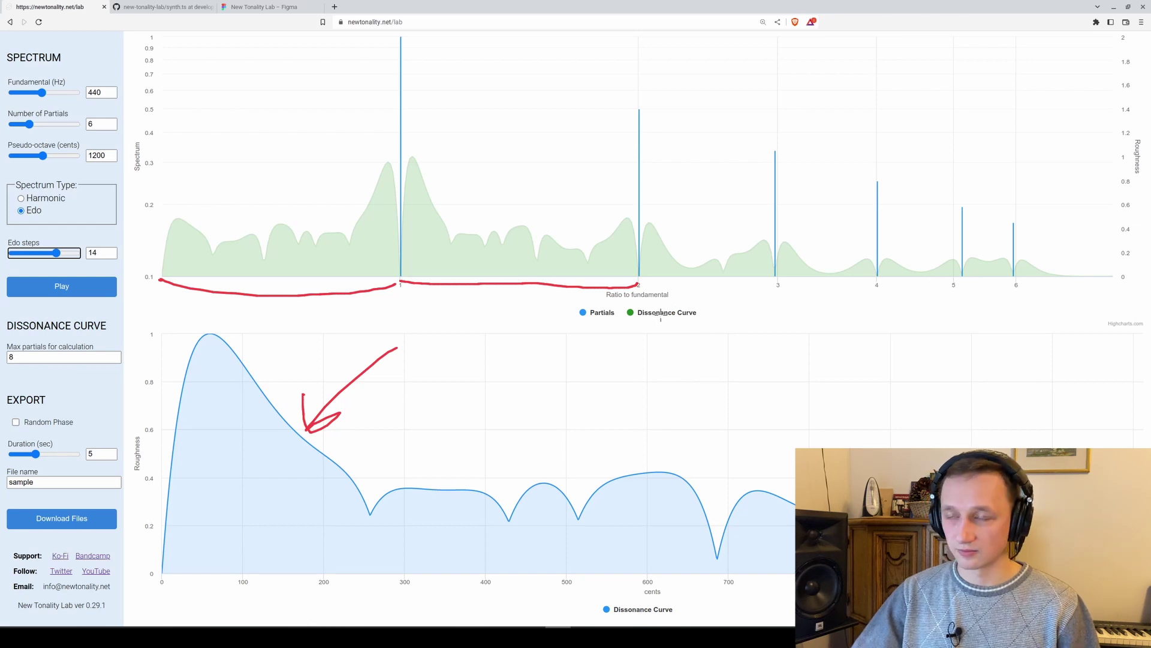
pyautogui.moveTo(637, 282); pyautogui.dragTo(1104, 282)
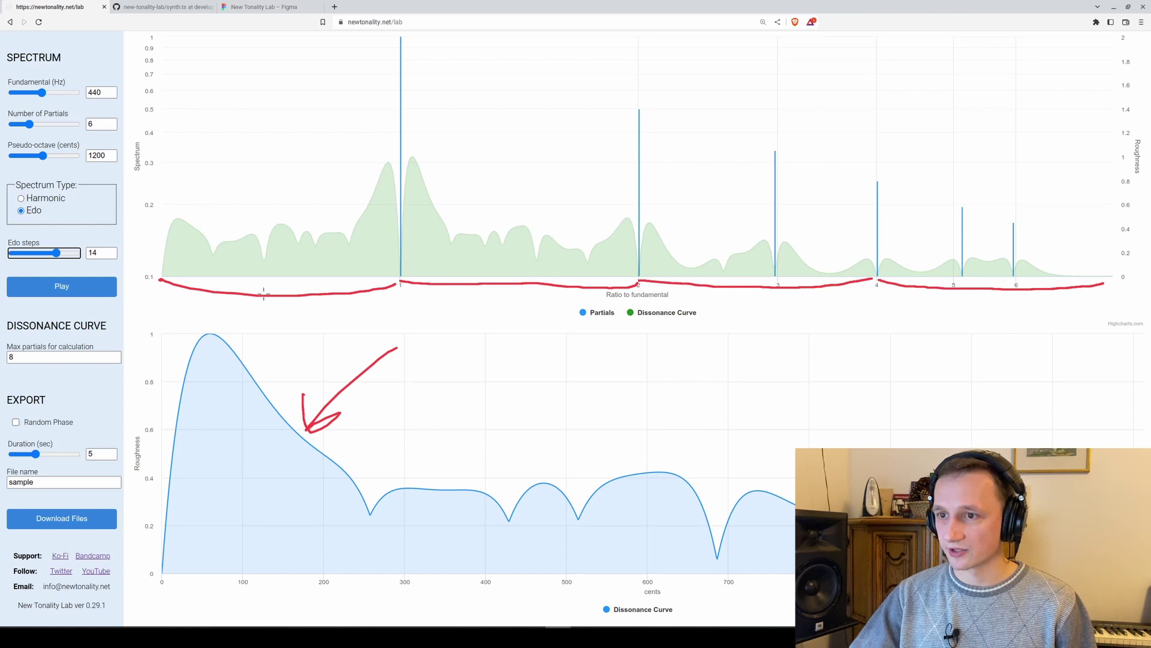
# Step: Mark the middle of each underlined octave on the spectrum chart's ratio axis with a short red stroke, and clear all annotations
pyautogui.moveTo(266, 283); pyautogui.dragTo(268, 295)
pyautogui.moveTo(520, 274); pyautogui.dragTo(525, 295)
pyautogui.moveTo(757, 280); pyautogui.dragTo(765, 300)
pyautogui.moveTo(983, 281); pyautogui.dragTo(986, 299)
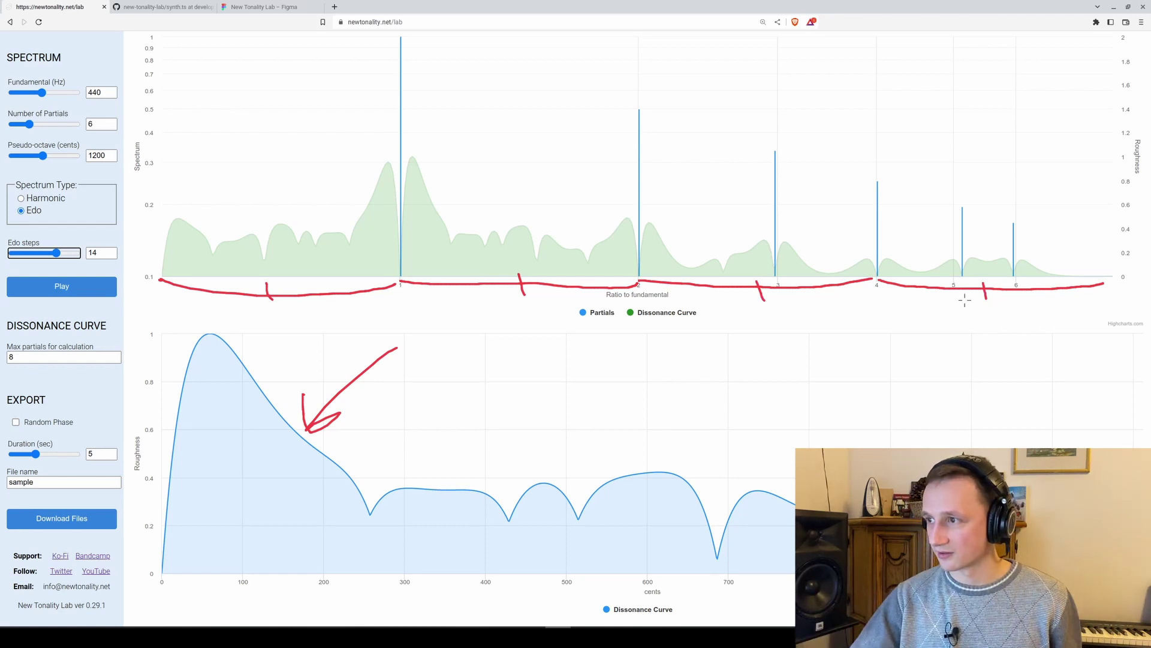
pyautogui.press('Escape')
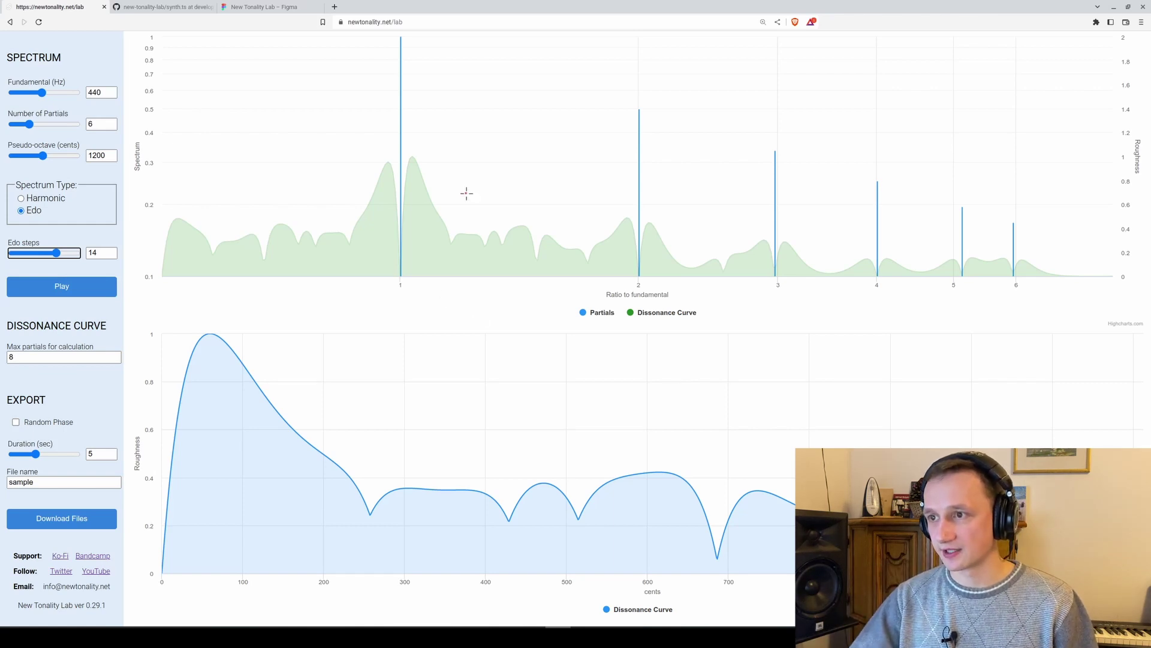
# Step: Draw red arrows at the dissonance curves in both charts, underline Download Files in red, and clear the annotations
pyautogui.moveTo(466, 193)
pyautogui.mouseDown()
pyautogui.moveTo(453, 219)
pyautogui.moveTo(447, 202)
pyautogui.mouseUp()
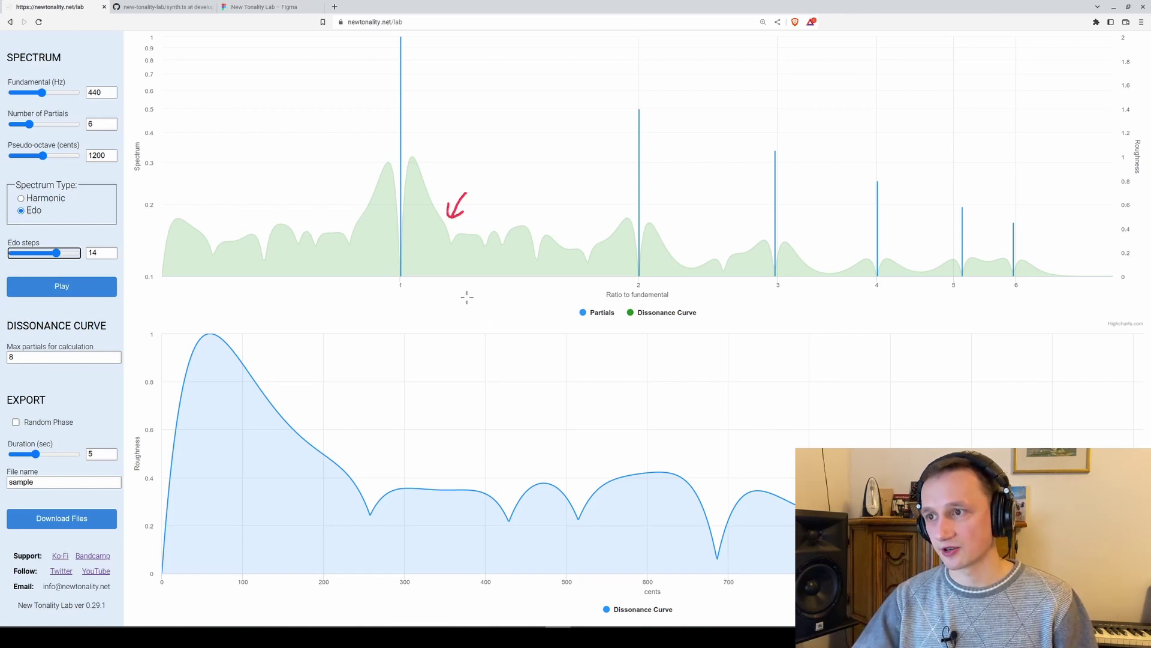
pyautogui.moveTo(323, 362)
pyautogui.mouseDown()
pyautogui.moveTo(292, 411)
pyautogui.moveTo(288, 394)
pyautogui.mouseUp()
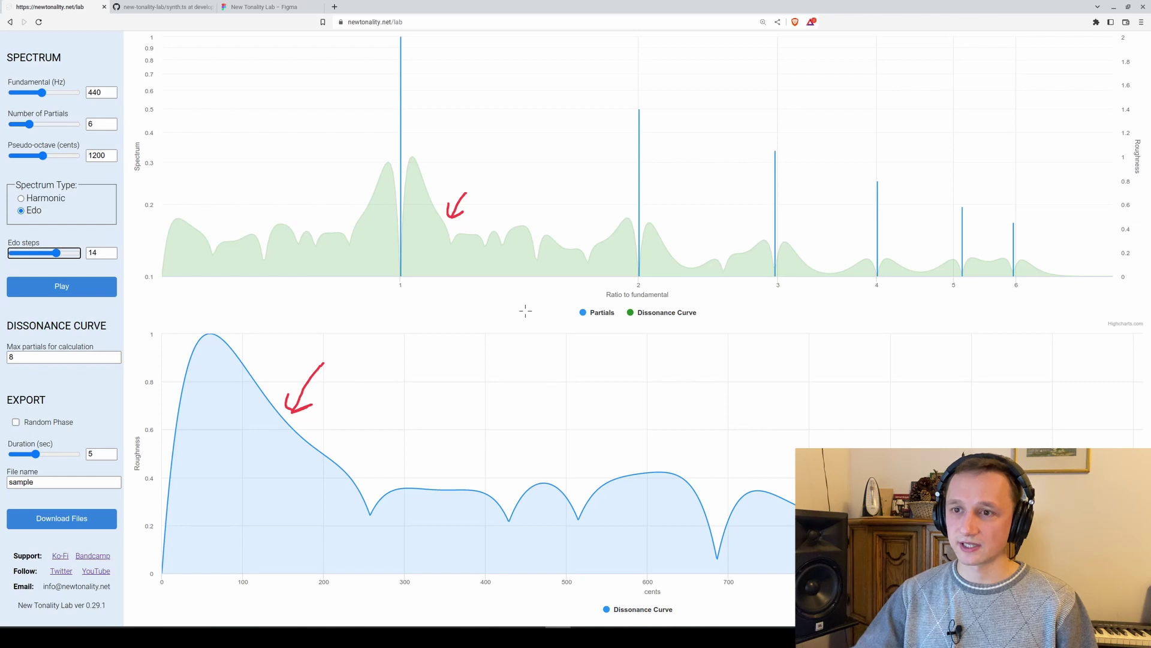
pyautogui.moveTo(11, 530); pyautogui.dragTo(124, 532)
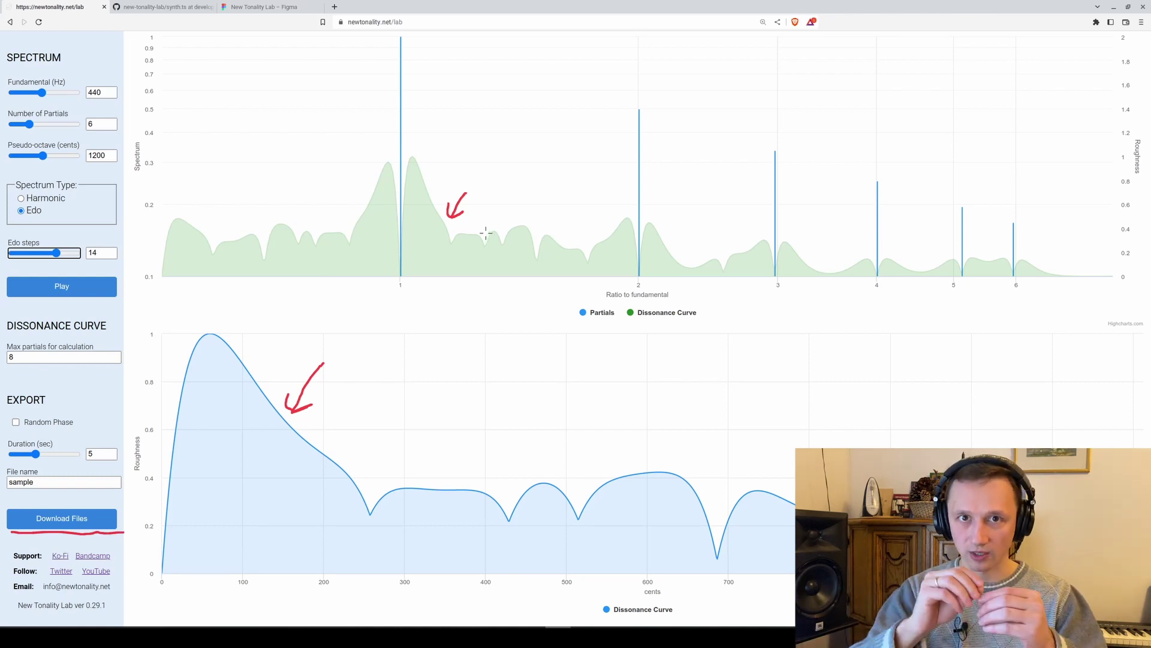
pyautogui.press('e')
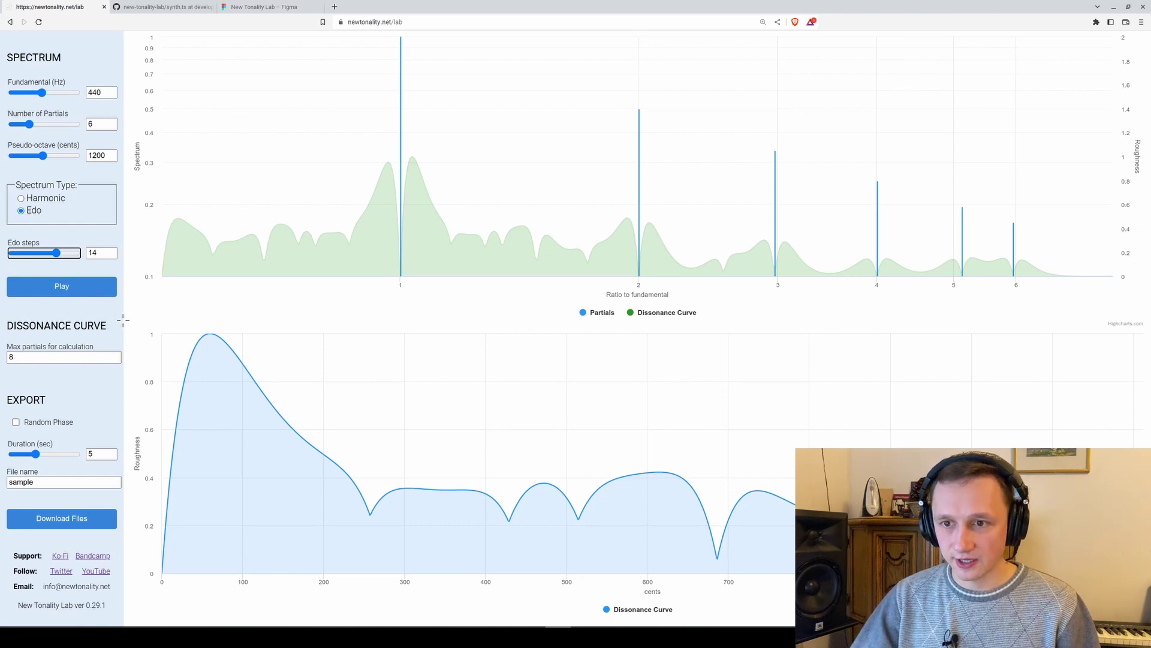
# Step: Circle the Dissonance Curve settings in red, and set the spectrum to 100 partials of the Harmonic type
pyautogui.moveTo(123, 320)
pyautogui.mouseDown()
pyautogui.moveTo(5, 313)
pyautogui.moveTo(3, 367)
pyautogui.moveTo(76, 387)
pyautogui.moveTo(118, 381)
pyautogui.moveTo(143, 355)
pyautogui.moveTo(128, 311)
pyautogui.mouseUp()
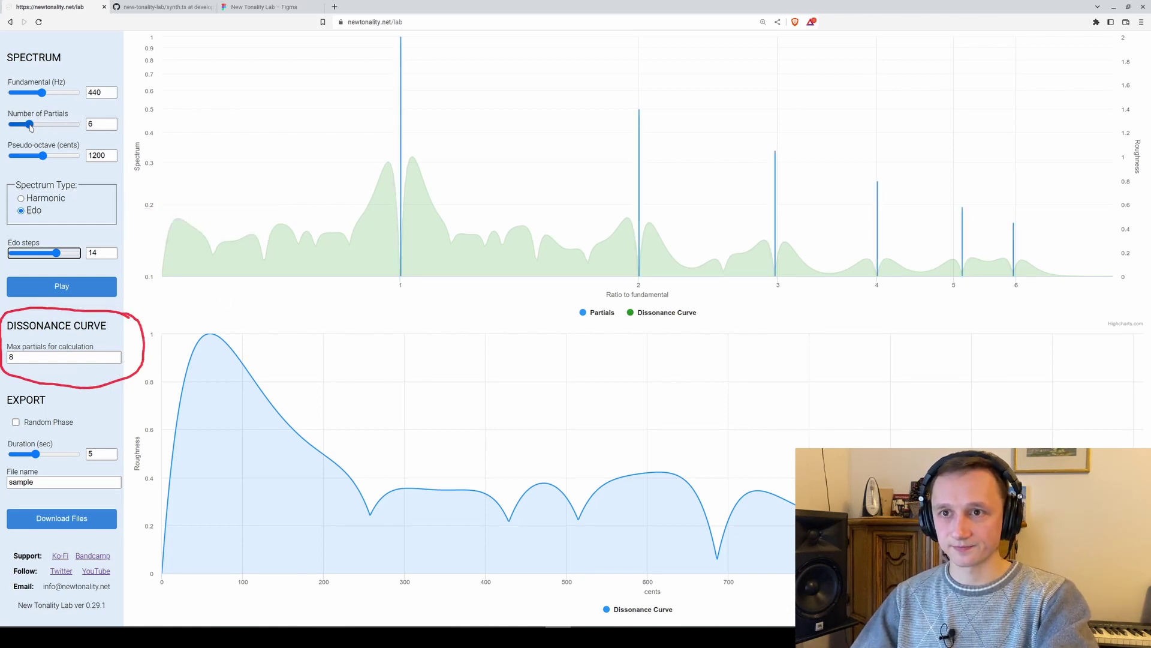
pyautogui.moveTo(30, 124); pyautogui.dragTo(133, 123)
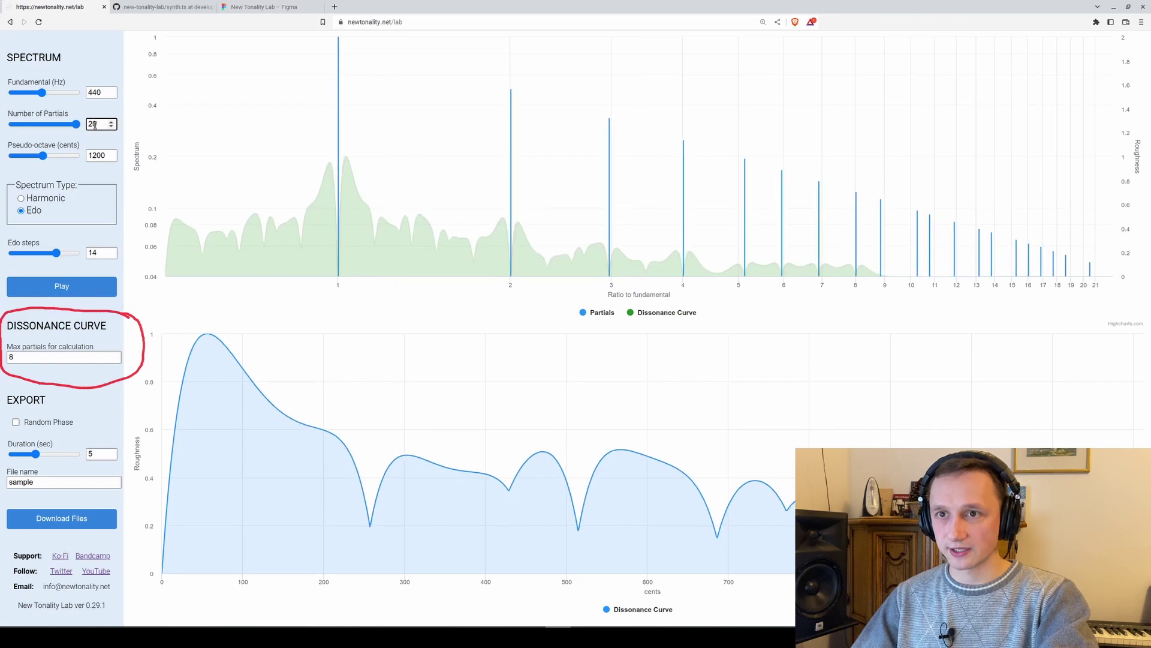
pyautogui.doubleClick(91, 124)
pyautogui.write('100')
pyautogui.press('Return')
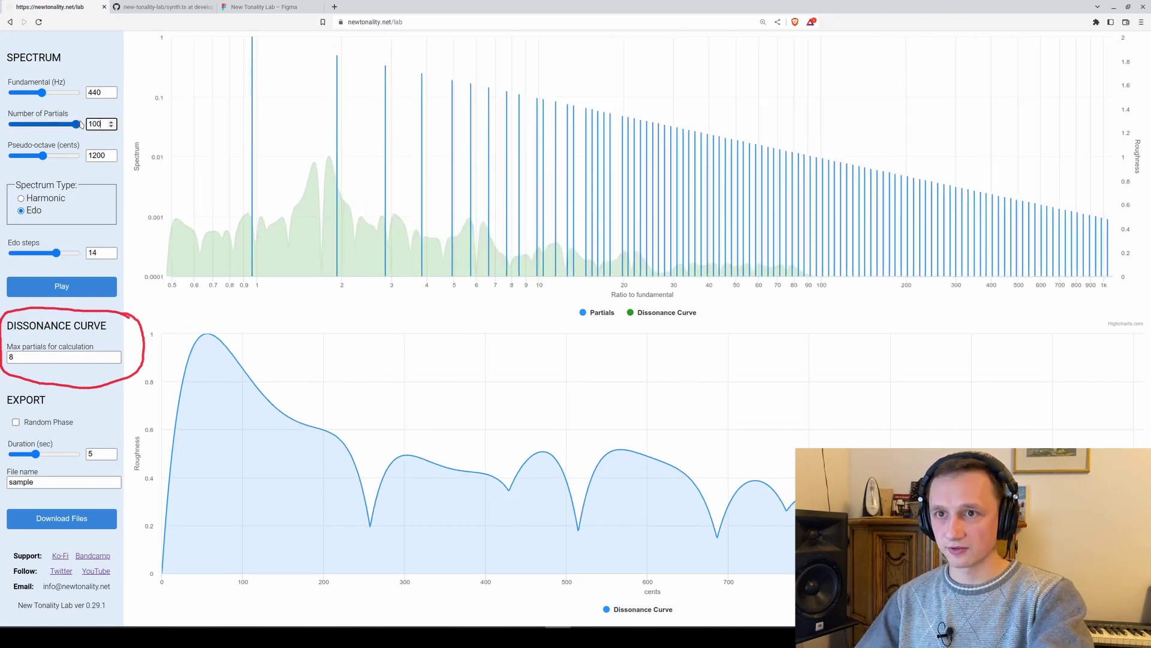
pyautogui.click(21, 198)
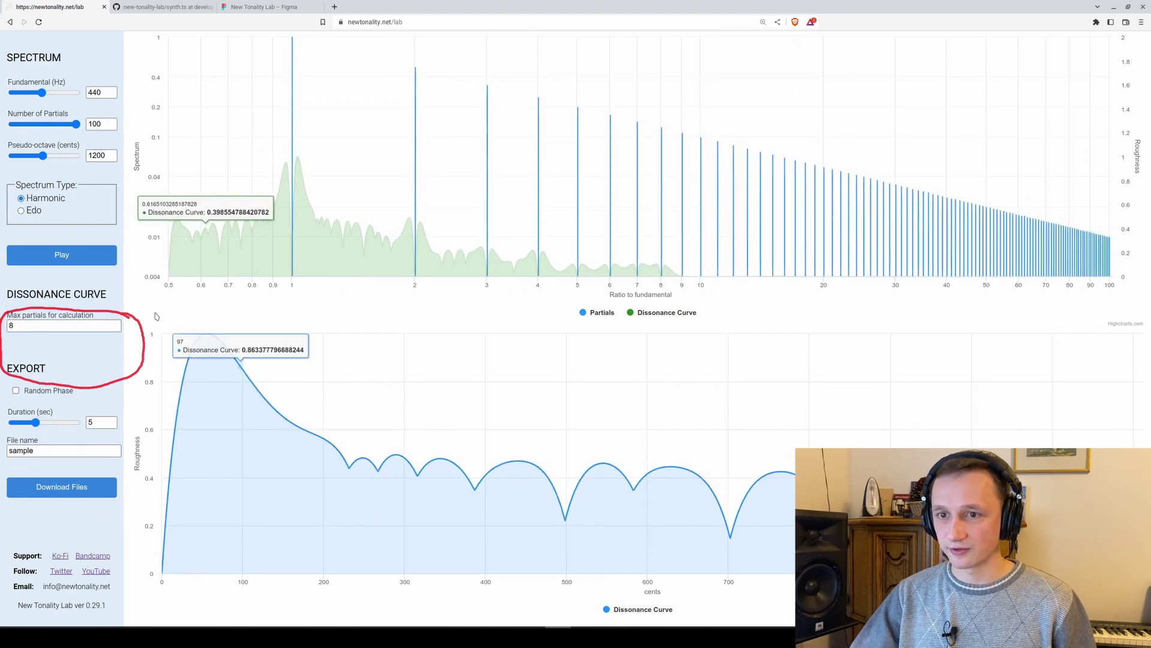
# Step: Set the max partials for the dissonance curve calculation to 100
pyautogui.doubleClick(23, 326)
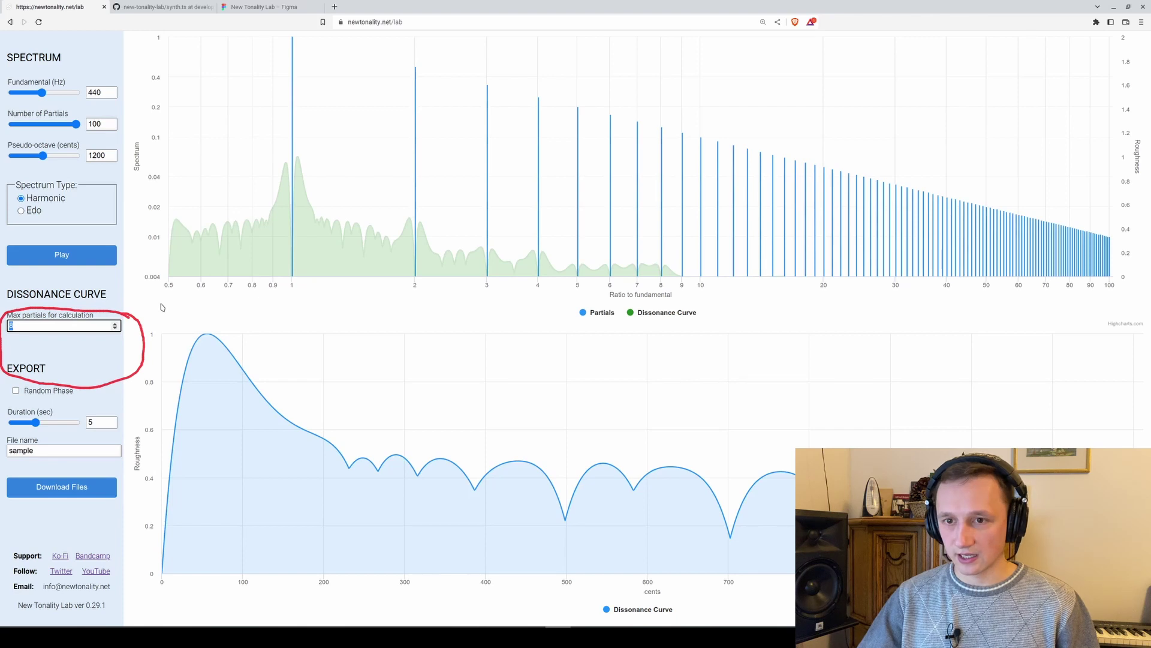
pyautogui.write('10')
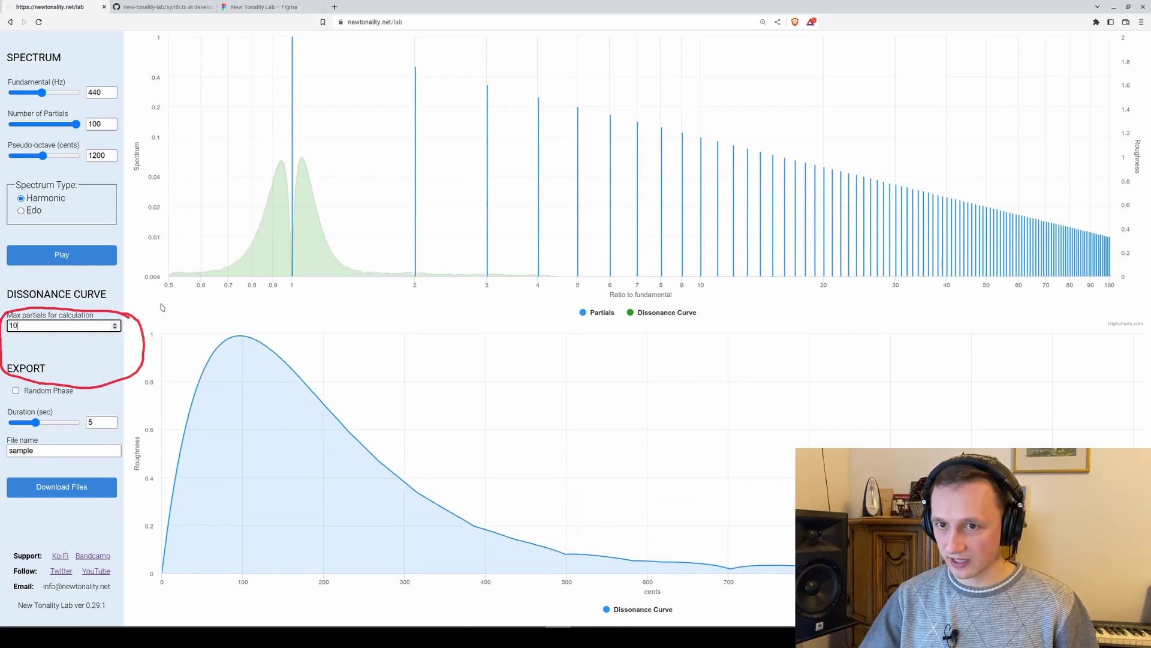
pyautogui.write('0')
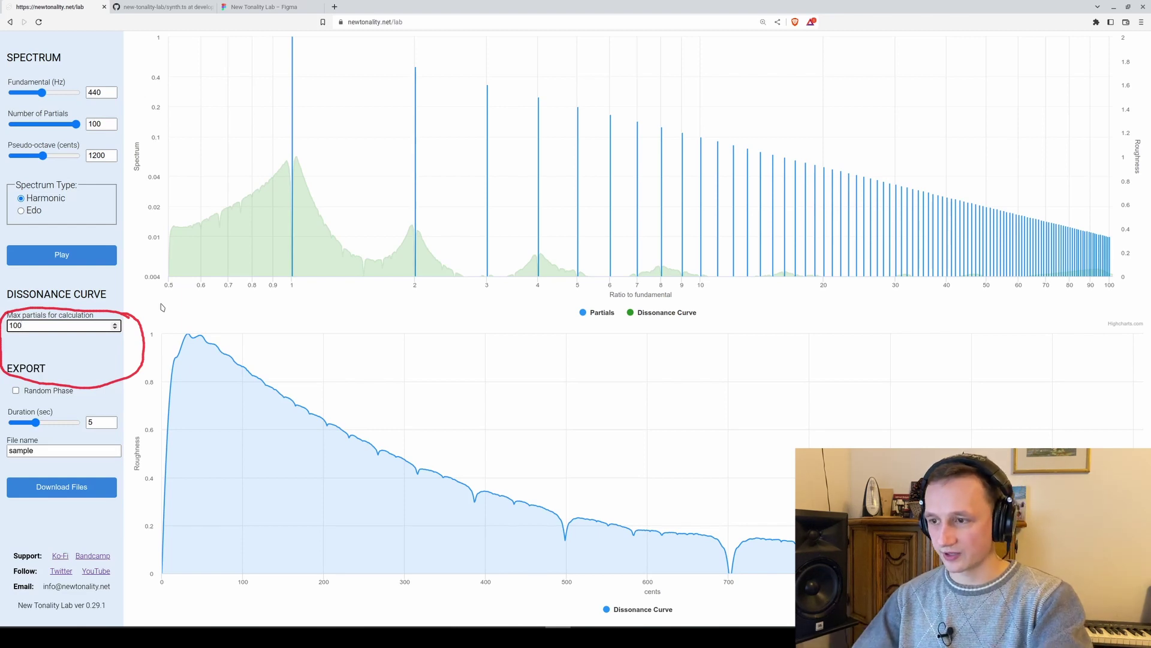
# Step: Mark the lower curve's dips near 500, 390 and 320 cents with a red arrow and underlines, and clear the annotations
pyautogui.moveTo(602, 443)
pyautogui.mouseDown()
pyautogui.moveTo(574, 485)
pyautogui.moveTo(595, 472)
pyautogui.moveTo(559, 451)
pyautogui.mouseUp()
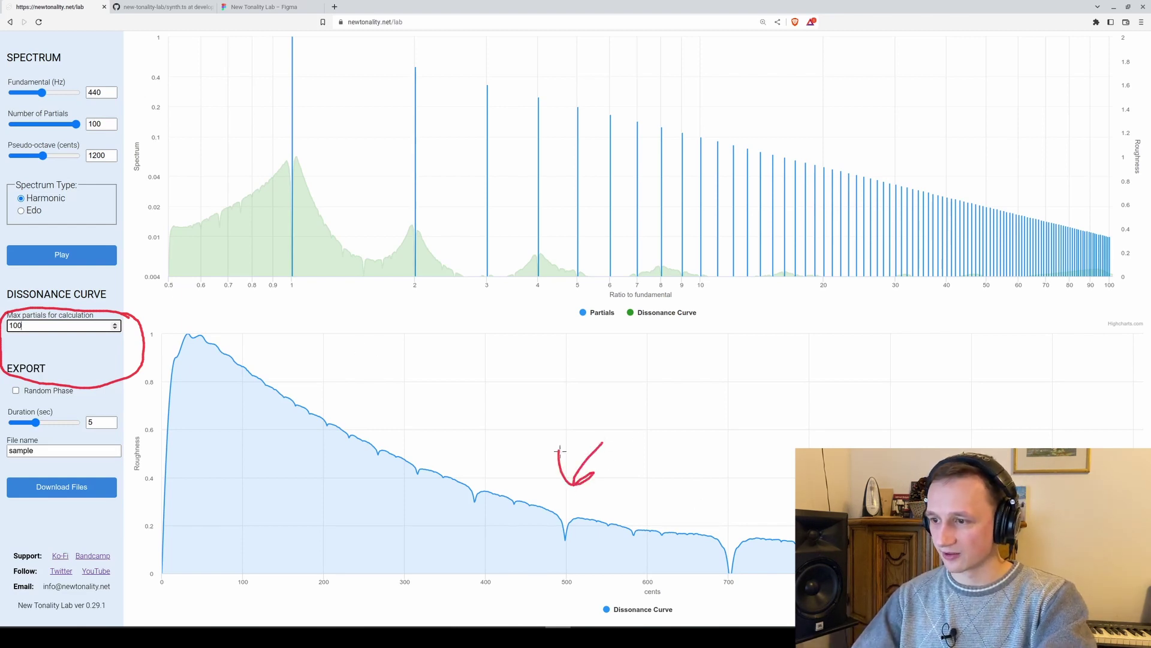
pyautogui.moveTo(554, 551); pyautogui.dragTo(564, 553)
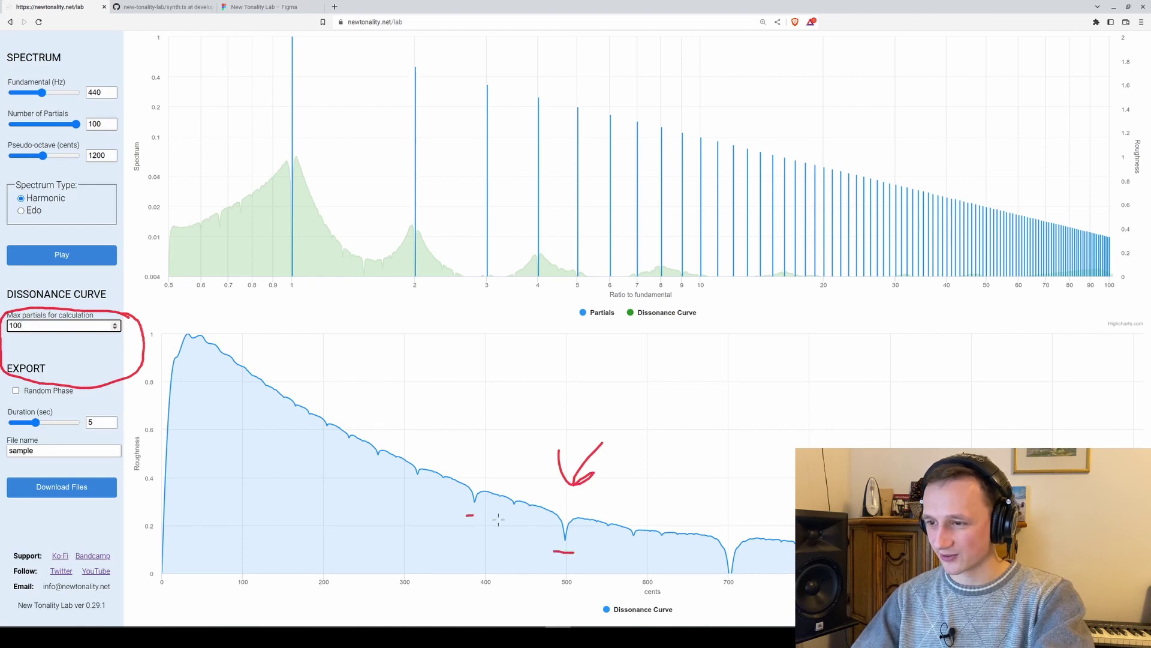
pyautogui.moveTo(499, 519); pyautogui.dragTo(505, 520)
pyautogui.moveTo(407, 484); pyautogui.dragTo(425, 486)
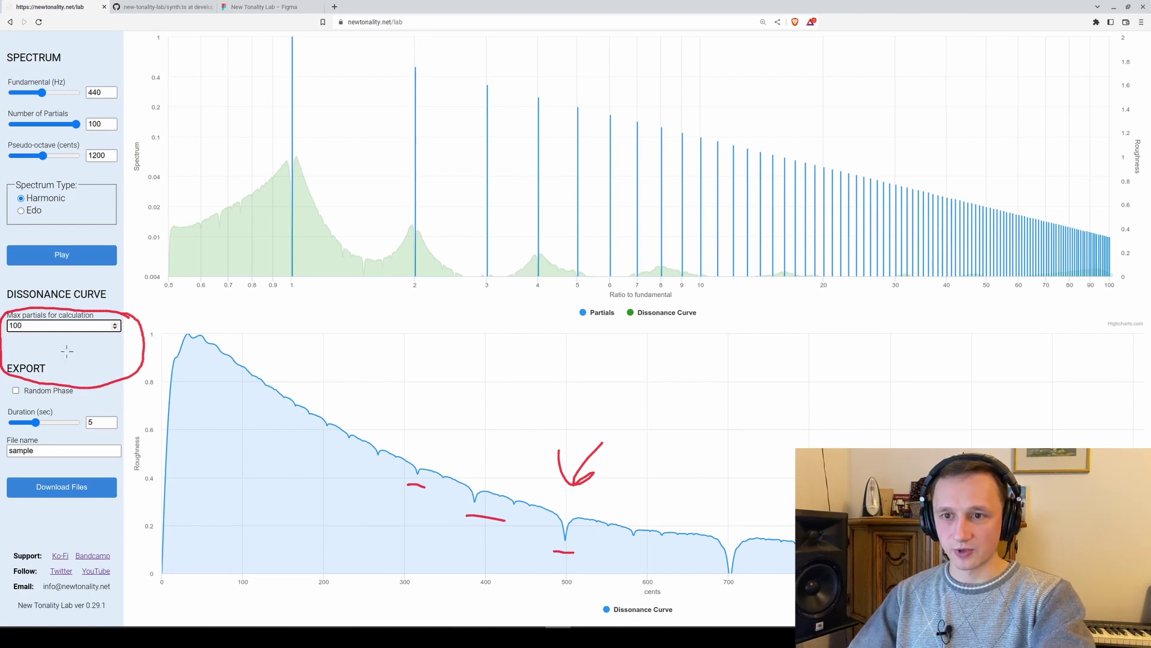
pyautogui.press('Escape')
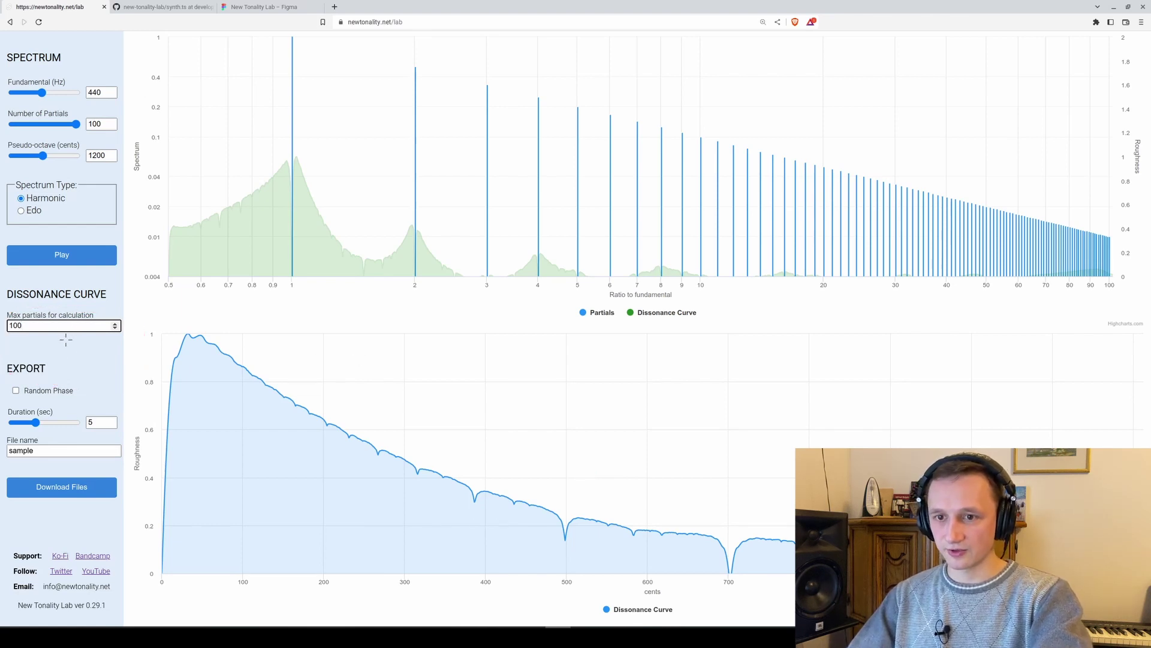
# Step: Set the max partials for calculation to 8, and briefly play and stop the 100-partial harmonic sound
pyautogui.hotkey('ctrl', 'a')
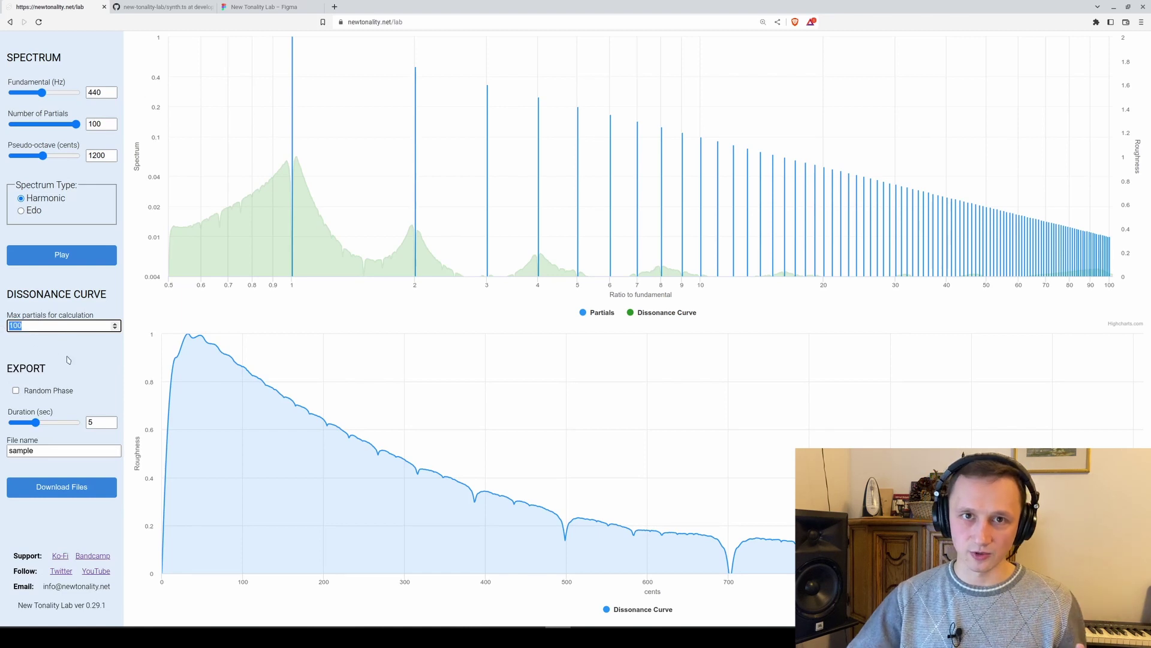
pyautogui.write('8')
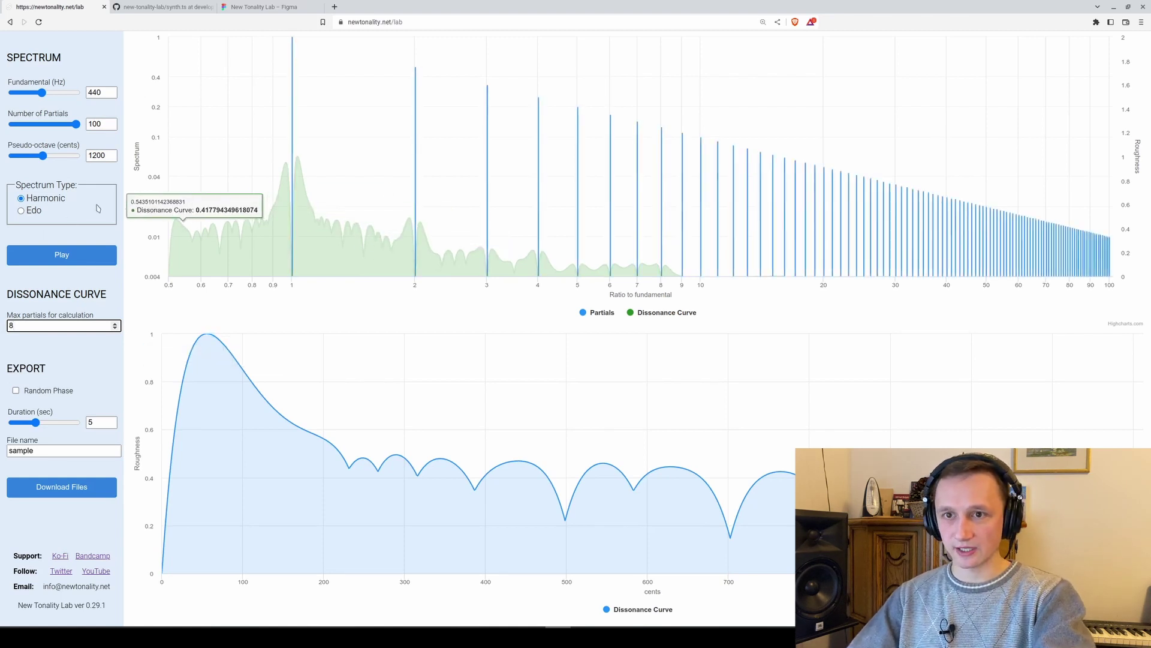
pyautogui.click(61, 259)
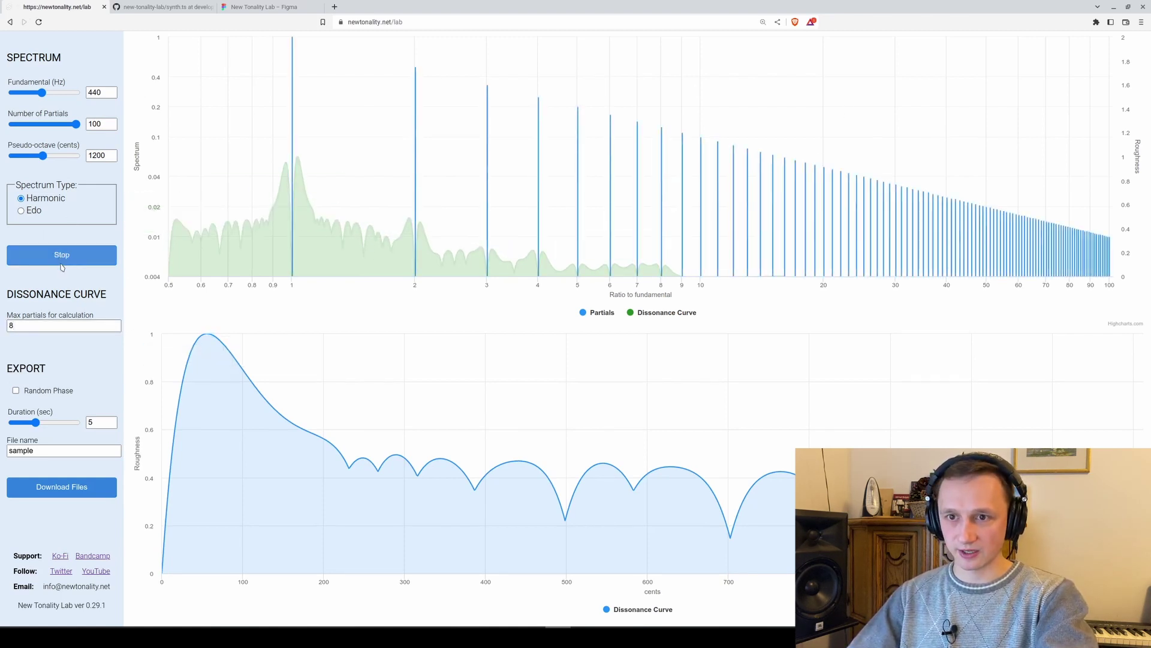
pyautogui.click(61, 260)
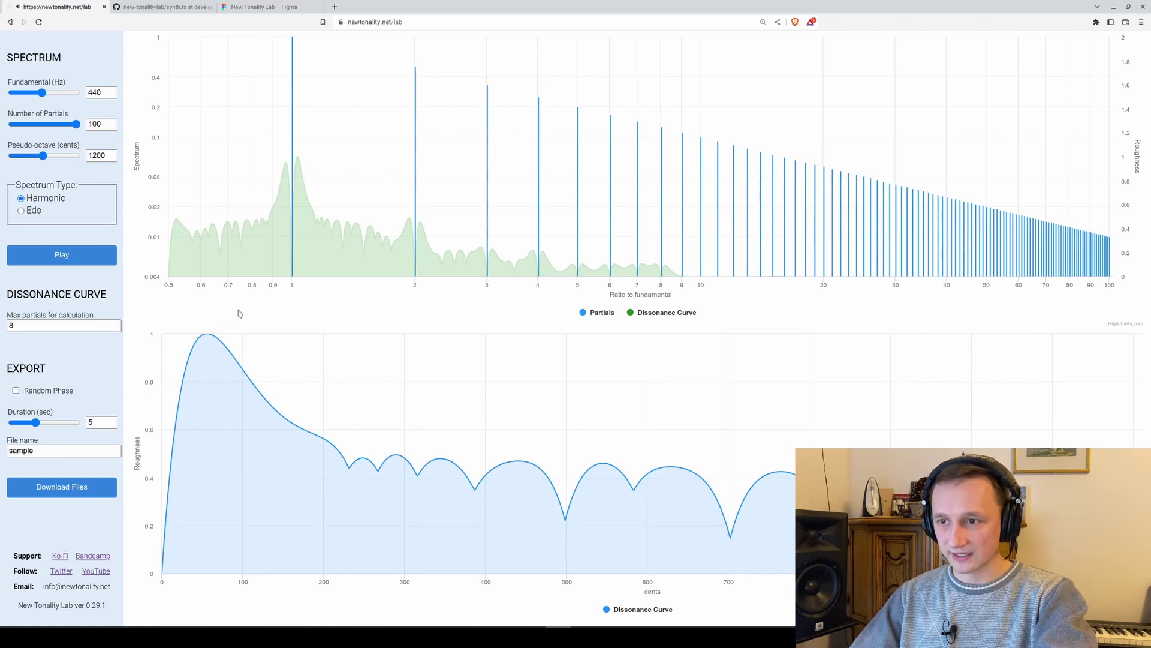
# Step: Lower the max partials for calculation to 6 and draw a red line under the spectrum chart's ratio axis from 0.5 to 8
pyautogui.moveTo(400, 360)
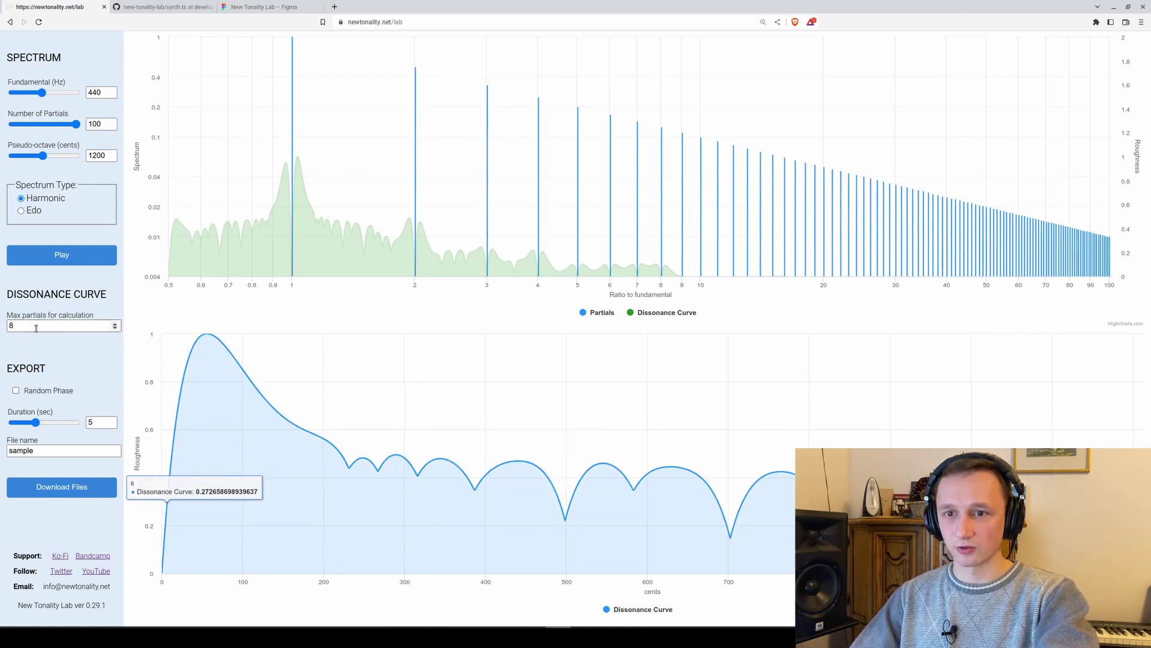
pyautogui.click(115, 328)
pyautogui.click(114, 328)
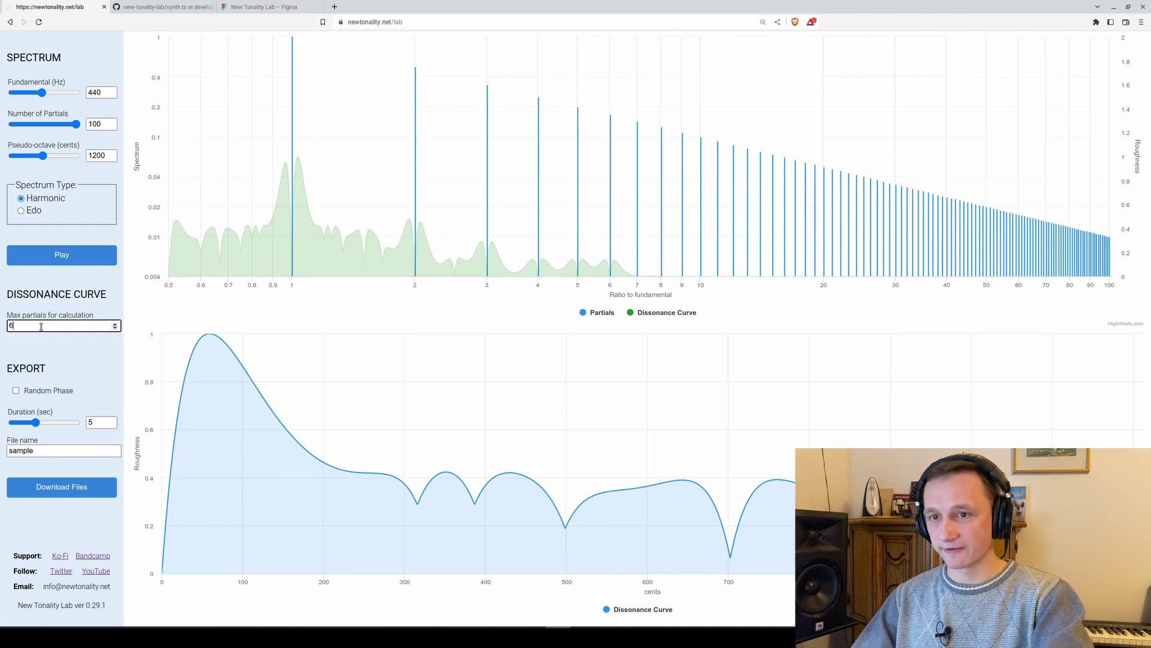
pyautogui.moveTo(166, 285)
pyautogui.mouseDown()
pyautogui.moveTo(370, 298)
pyautogui.moveTo(662, 280)
pyautogui.mouseUp()
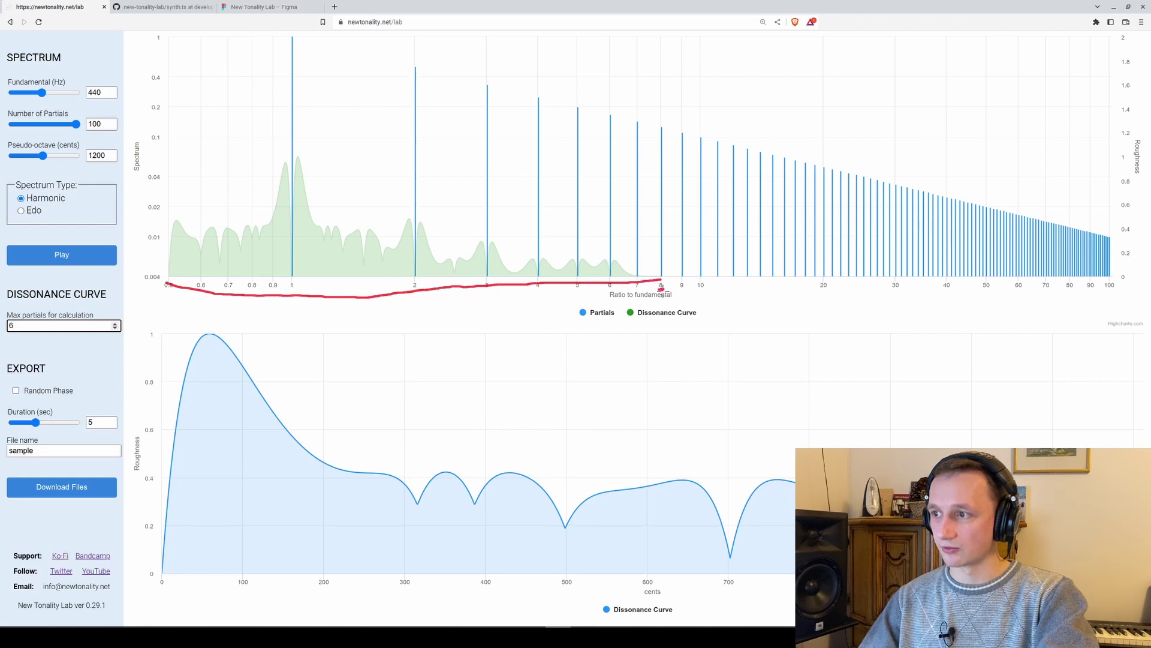
# Step: Raise the max partials for calculation to 15 and extend the red line along the ratio axis from 8 to about 15
pyautogui.click(115, 325)
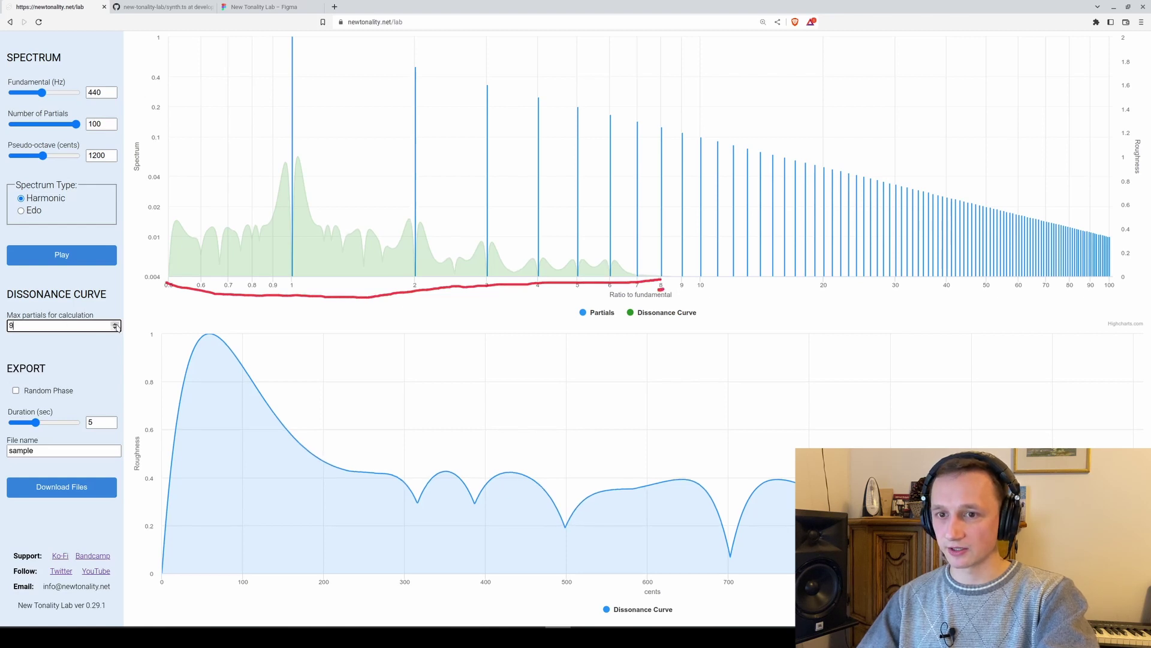
pyautogui.click(116, 323)
pyautogui.click(116, 323)
pyautogui.click(116, 323)
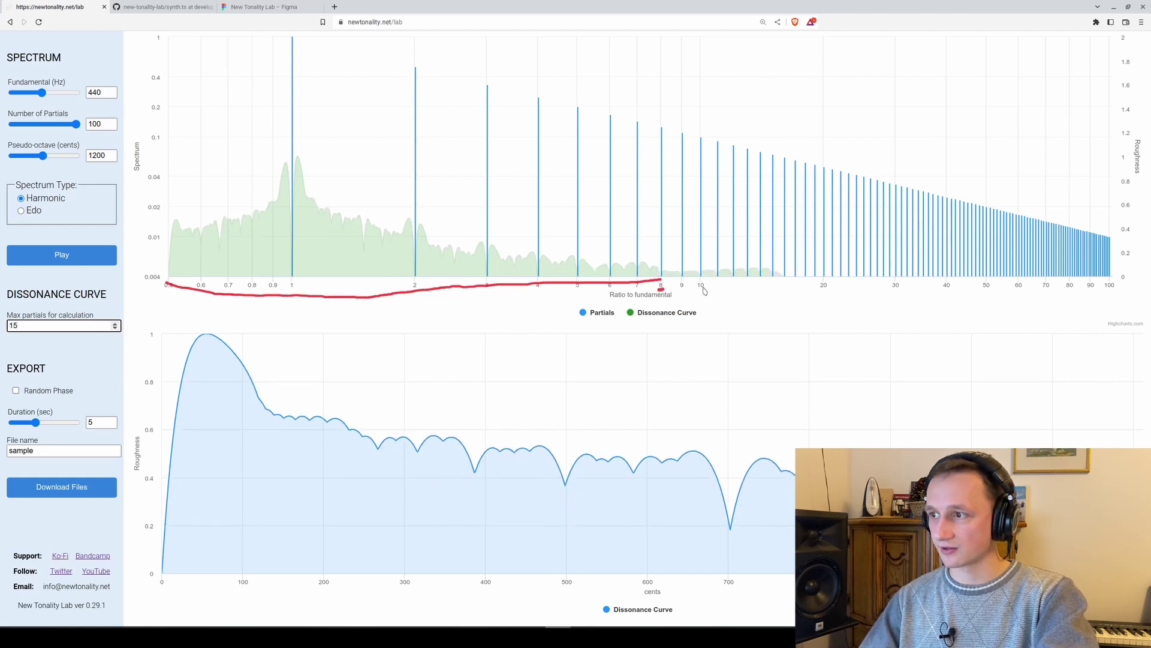
pyautogui.moveTo(663, 279); pyautogui.dragTo(780, 279)
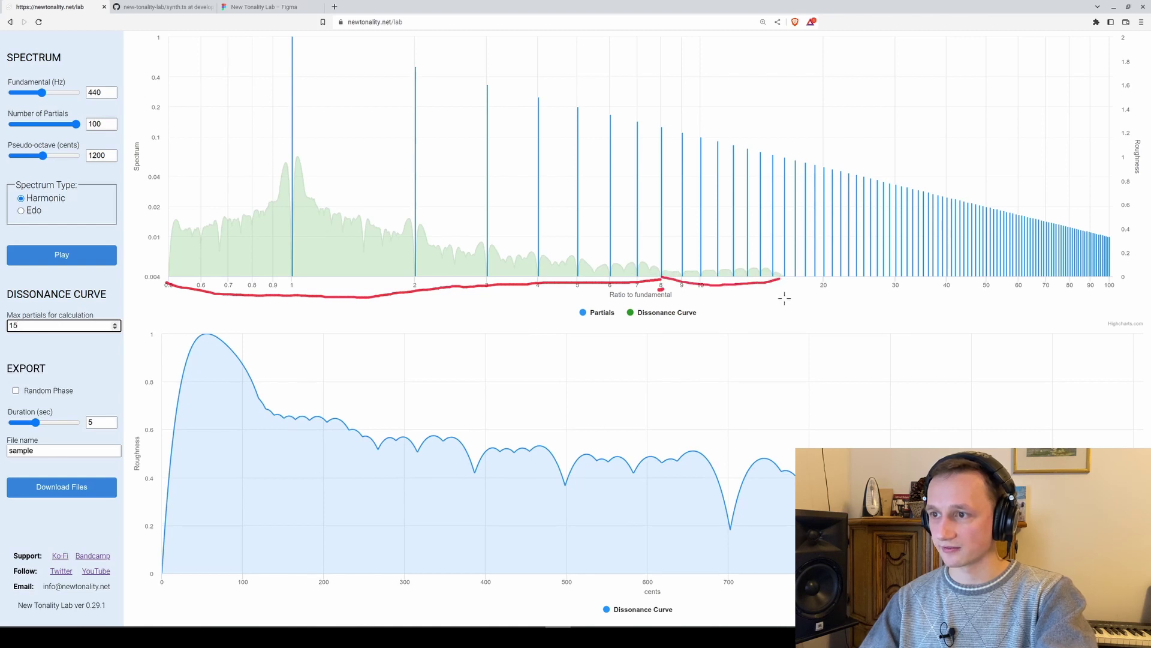
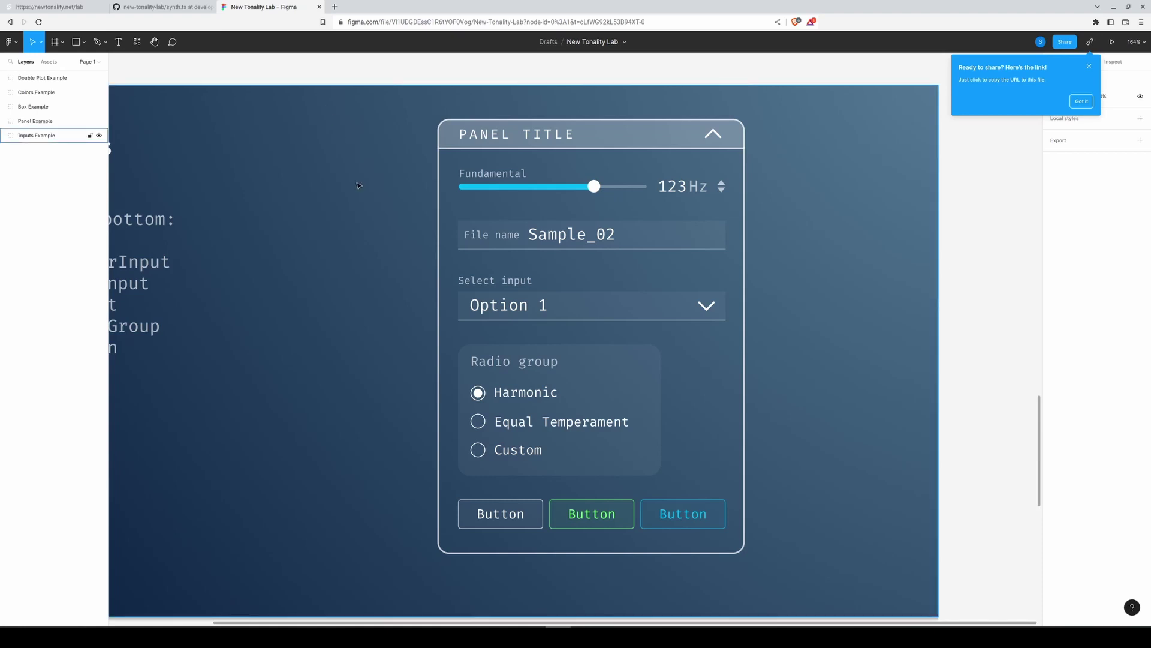
# Step: Examine the inputs panel and Spectrum Plot mockups in the Figma design, marking the 300c label and the partials near ratio 6 in red
pyautogui.hscroll(3, 694, 287)
pyautogui.scroll(-1, 694, 287)
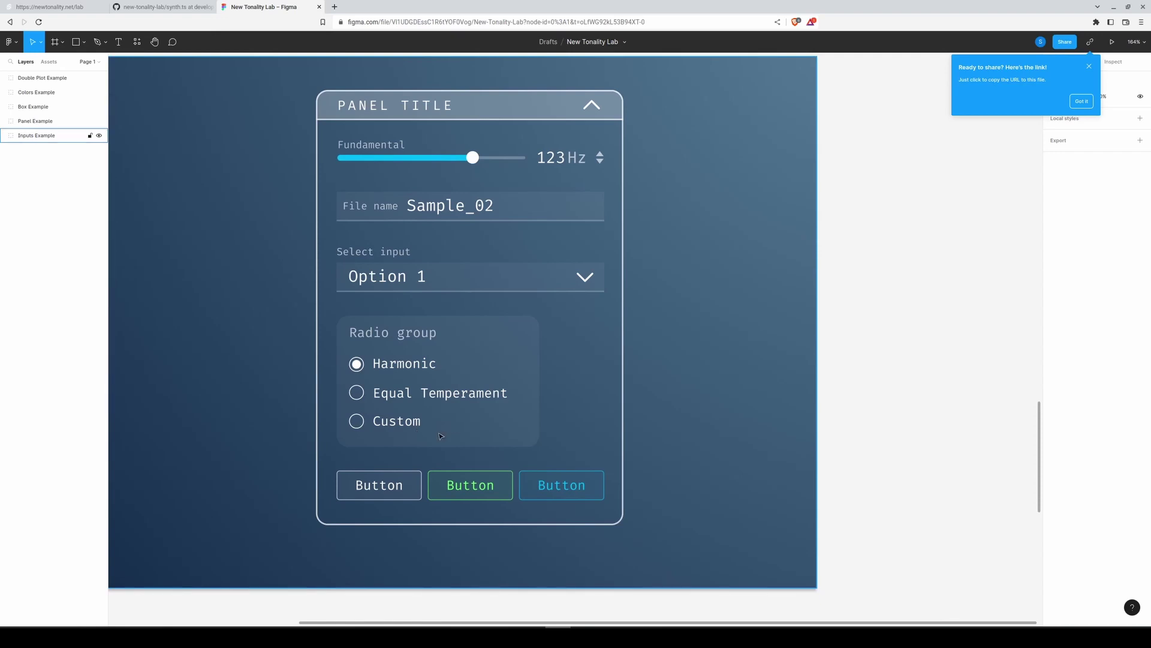
pyautogui.scroll(-10, 283, 448)
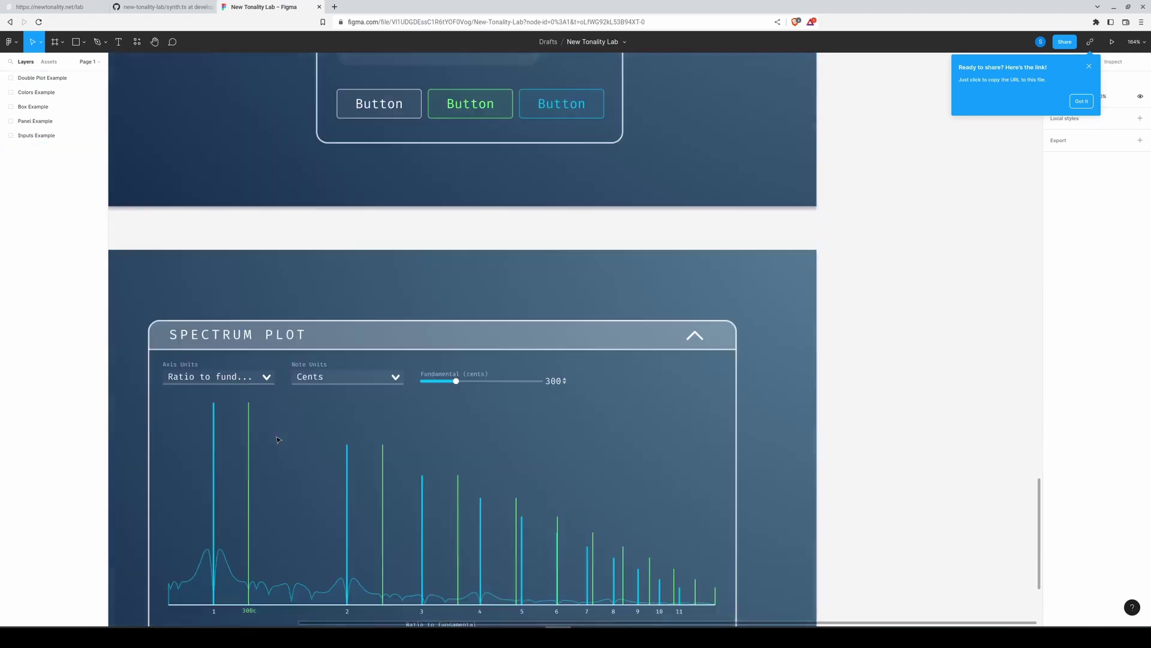
pyautogui.hscroll(-3, 379, 534)
pyautogui.scroll(-1, 378, 534)
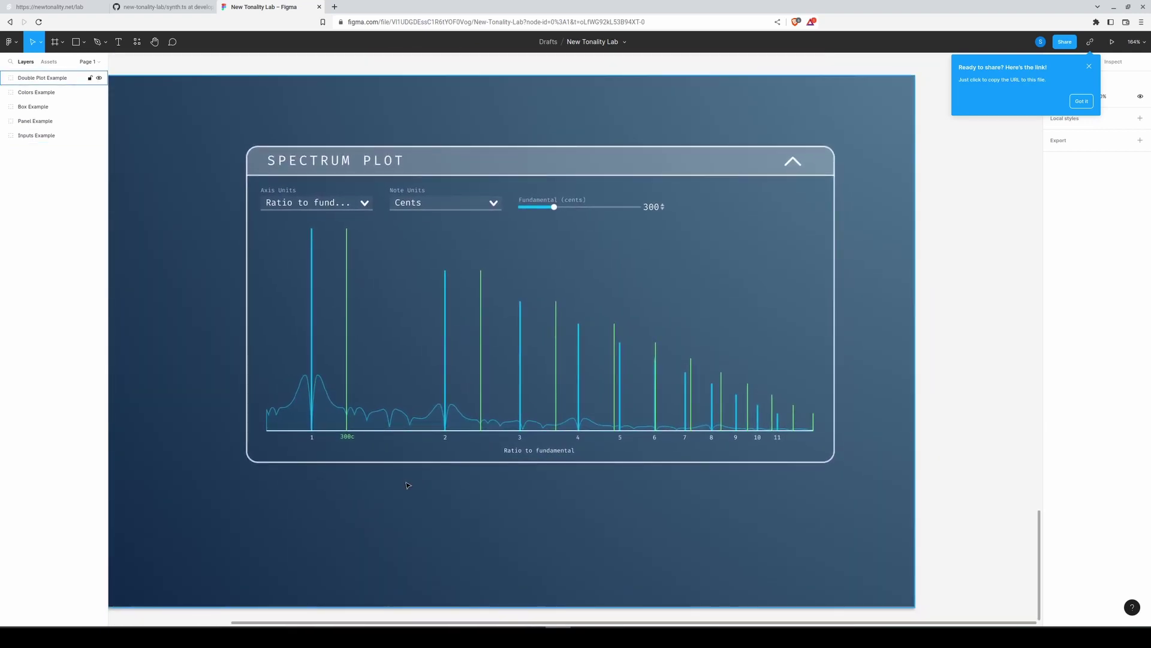
pyautogui.click(345, 456)
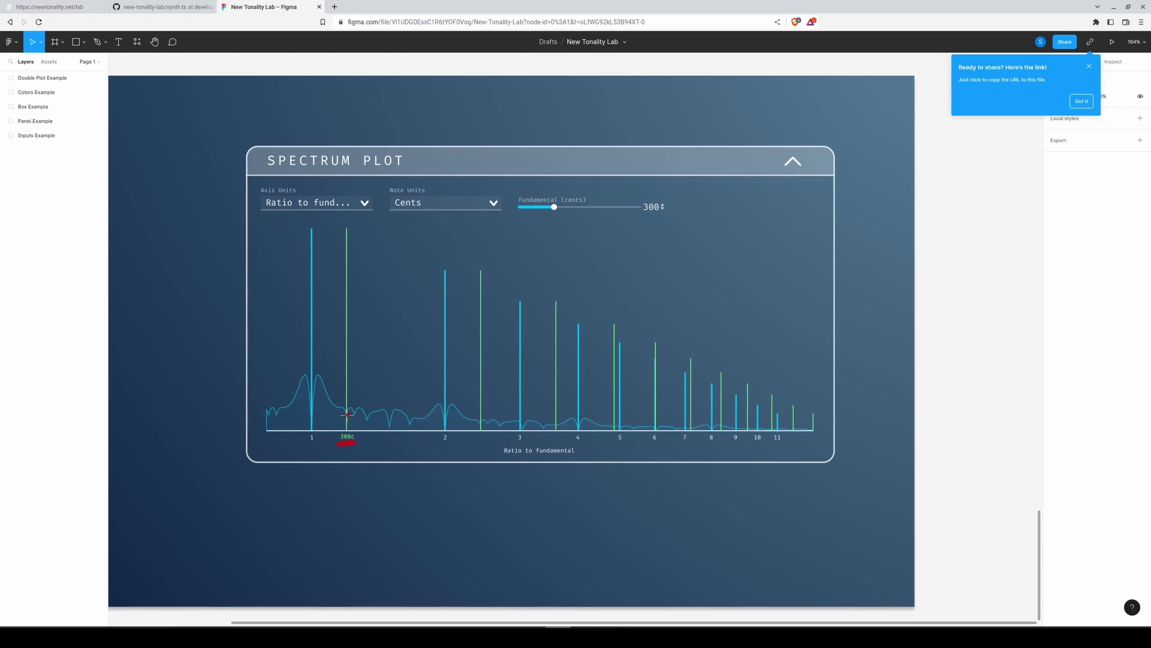
pyautogui.moveTo(669, 319); pyautogui.dragTo(655, 323)
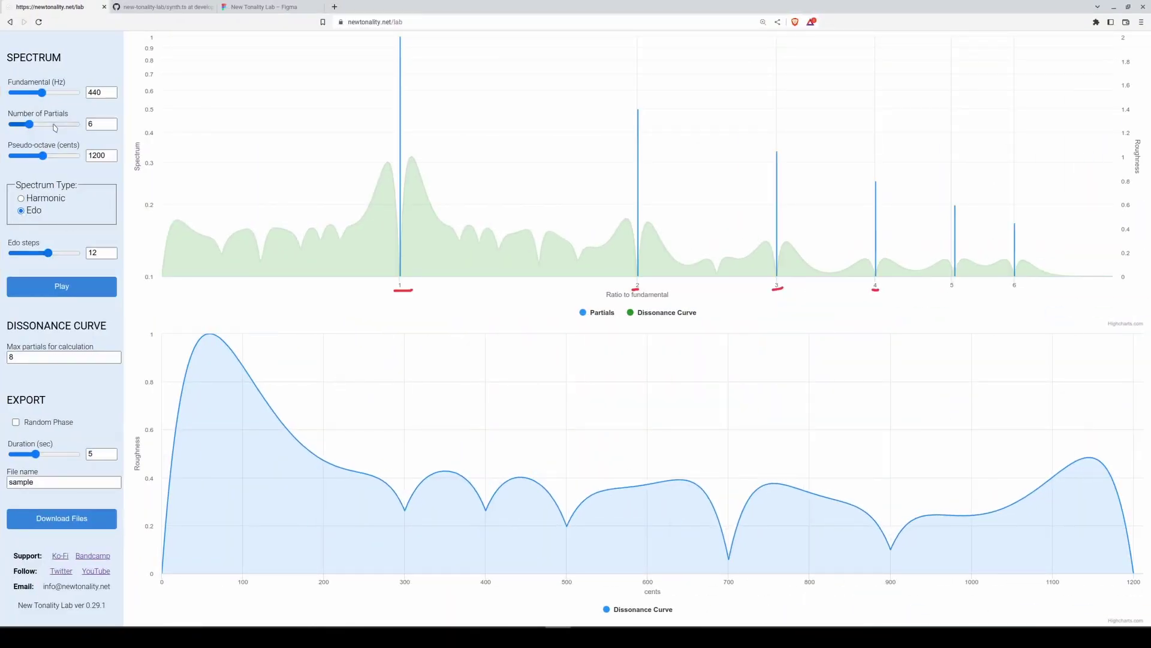
# Step: Set the number of partials to 20 and mark the 7th, 11th and 13th partials on the spectrum chart in red
pyautogui.moveTo(29, 125); pyautogui.dragTo(120, 124)
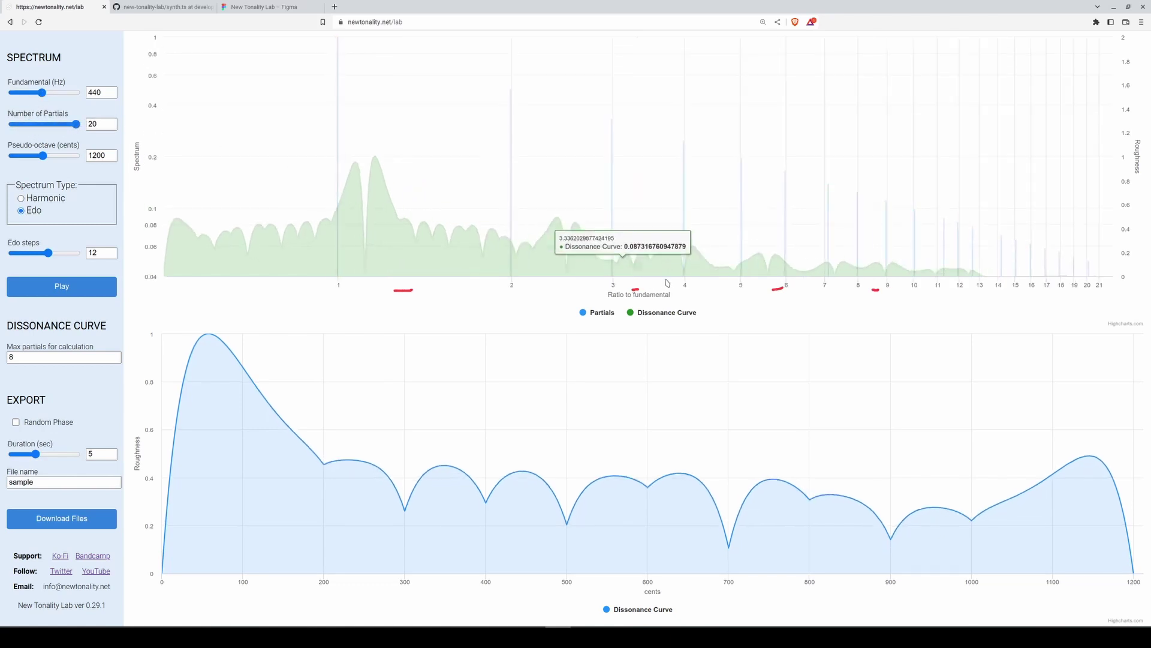
pyautogui.moveTo(823, 180); pyautogui.dragTo(828, 184)
pyautogui.moveTo(937, 220); pyautogui.dragTo(942, 220)
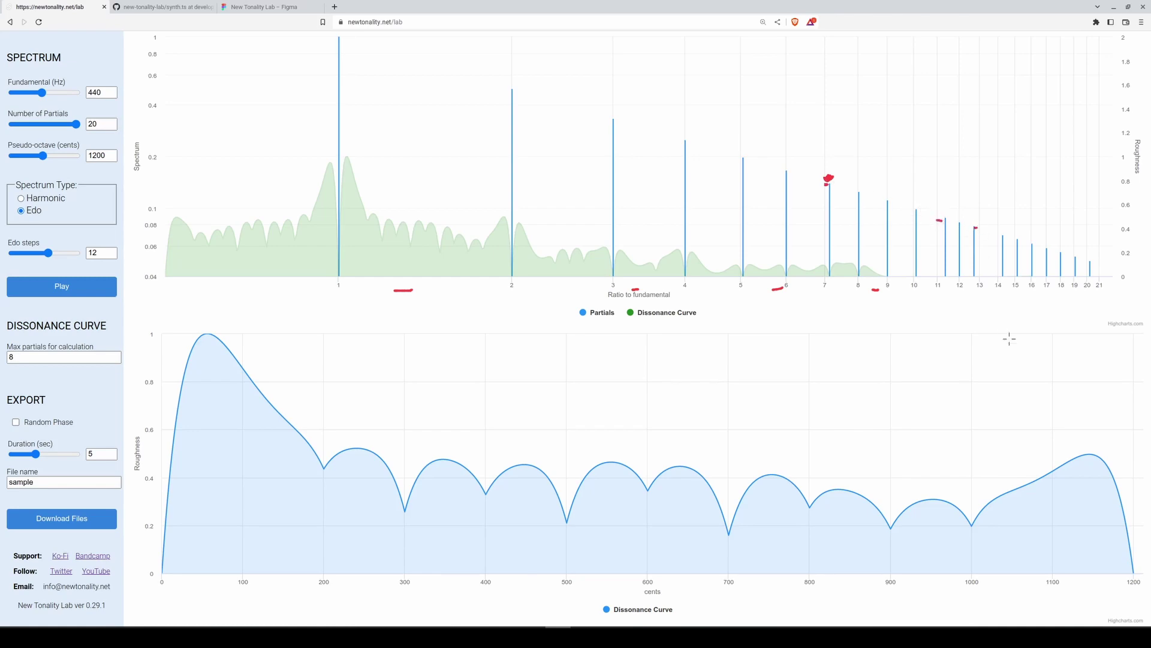